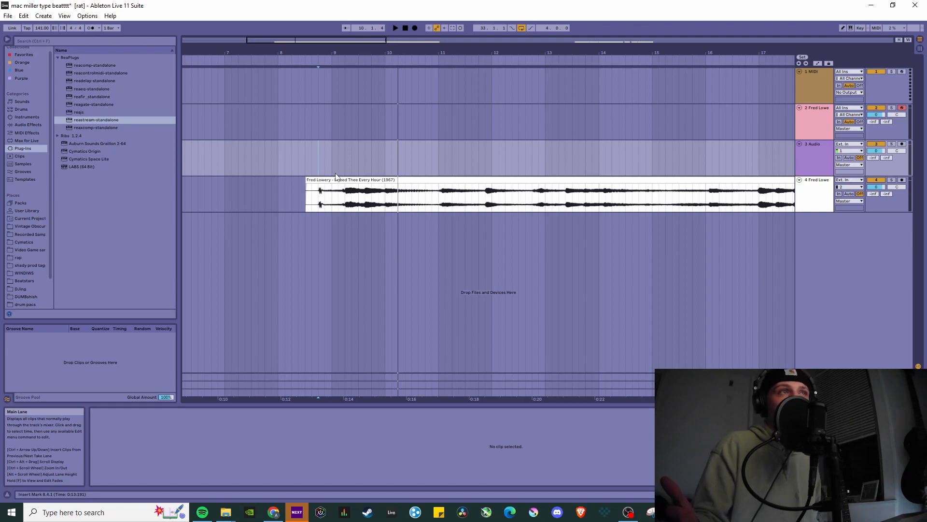
Step: Play the "I Need Thee Every Hour" sample on the fourth track from its start to audition the original phrase
click(336, 178)
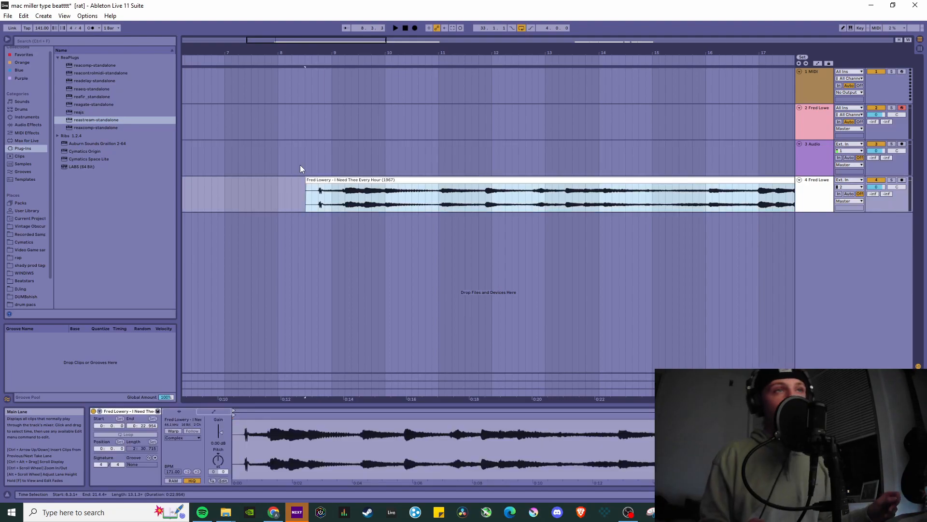
click(306, 161)
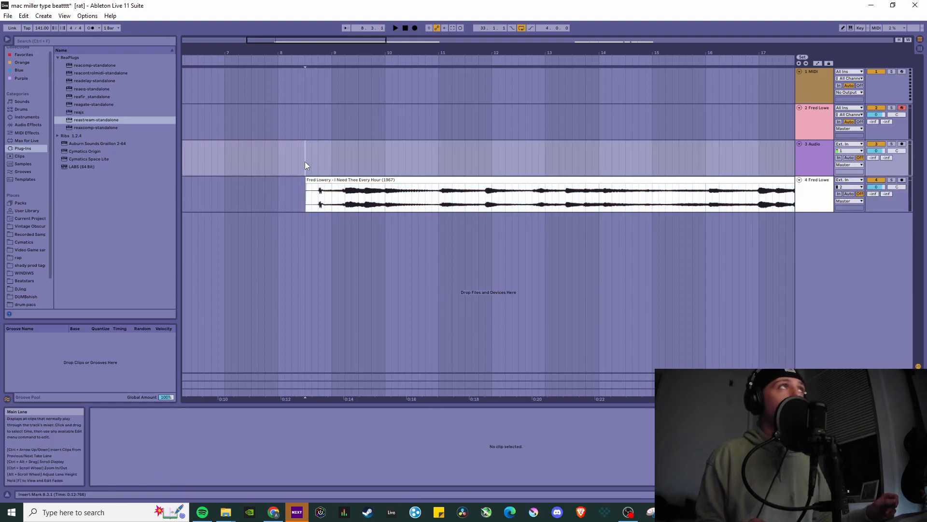
key(space)
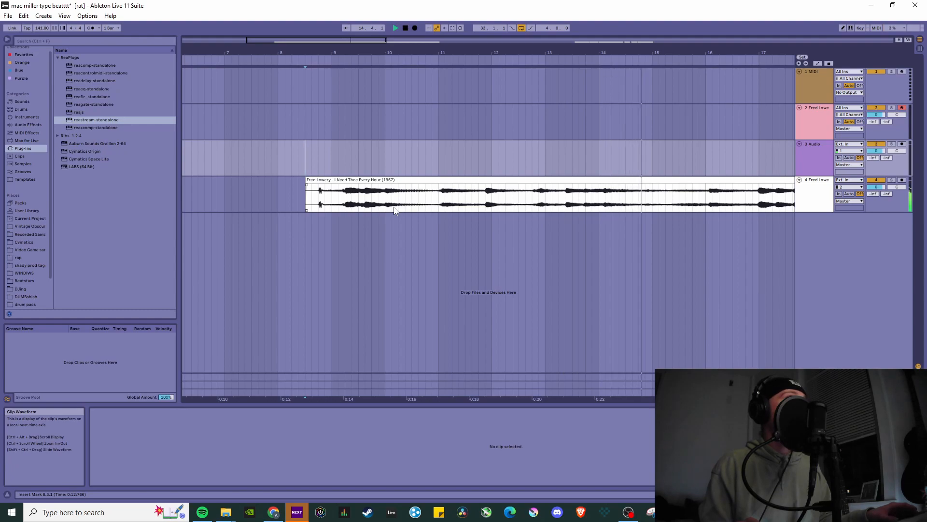
key(space)
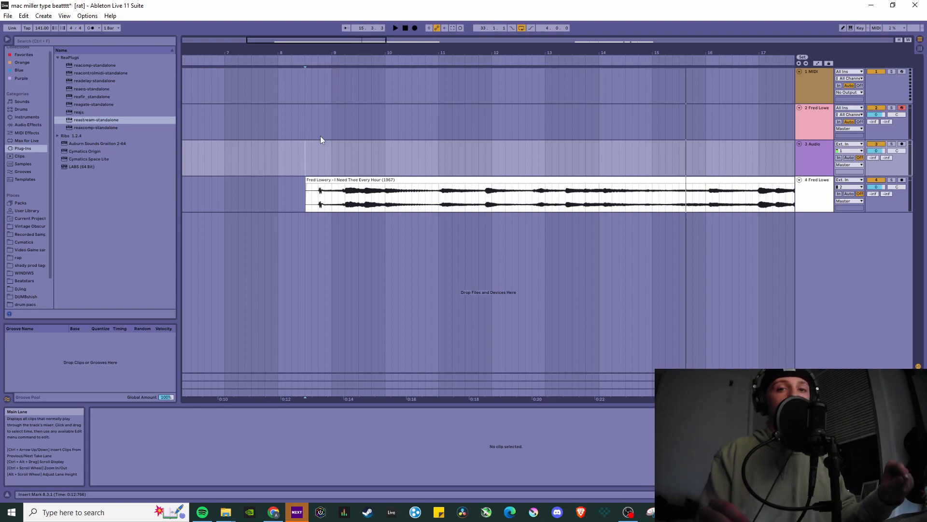
click(338, 193)
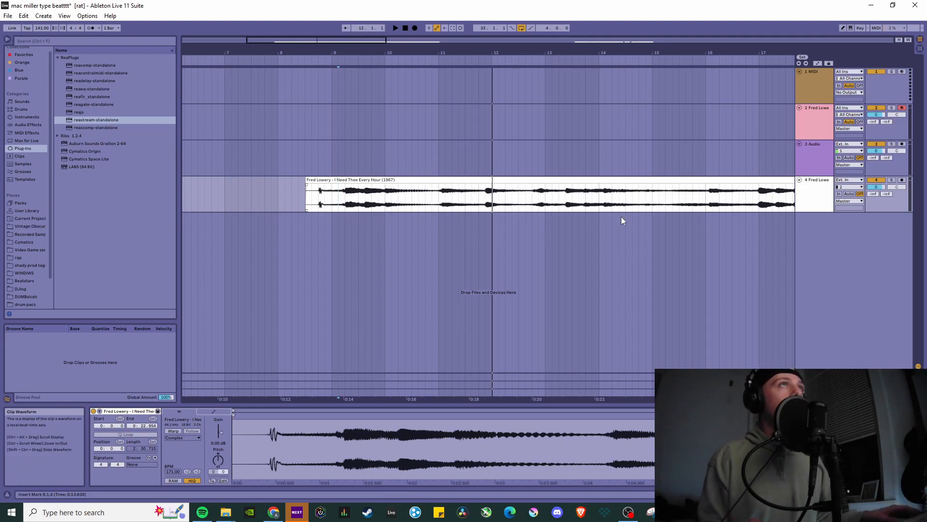
drag(372, 202, 558, 218)
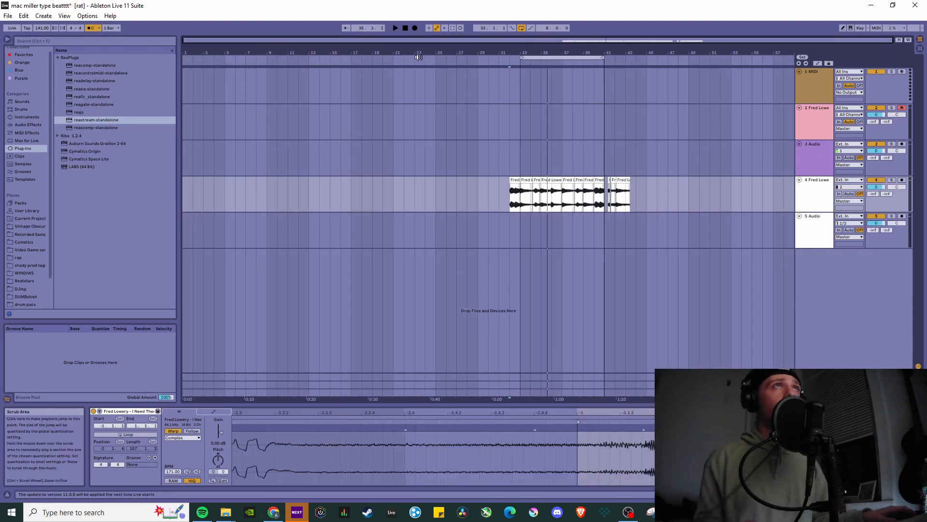
Step: Play the chopped sample clips on the fourth track from bar 32 to hear the rearranged loop
click(522, 165)
scroll(558, 196, up, 3)
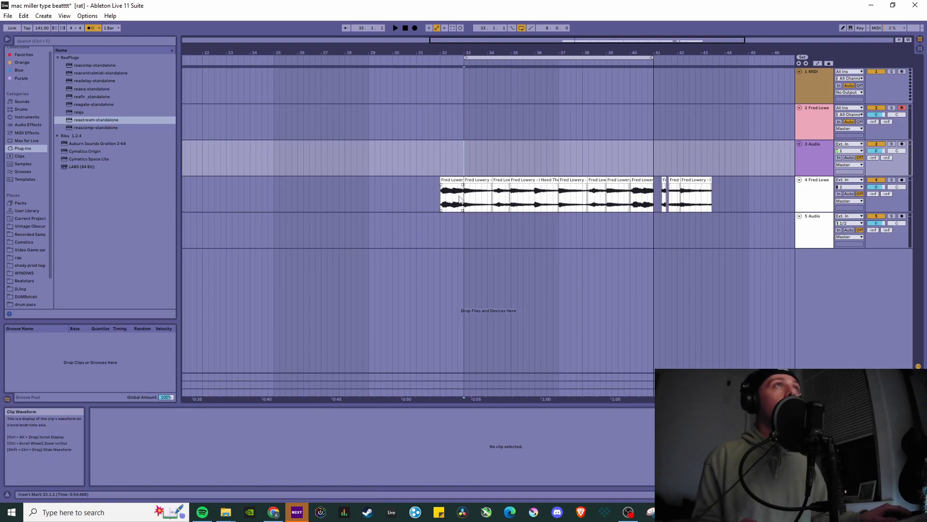
scroll(459, 198, up, 5)
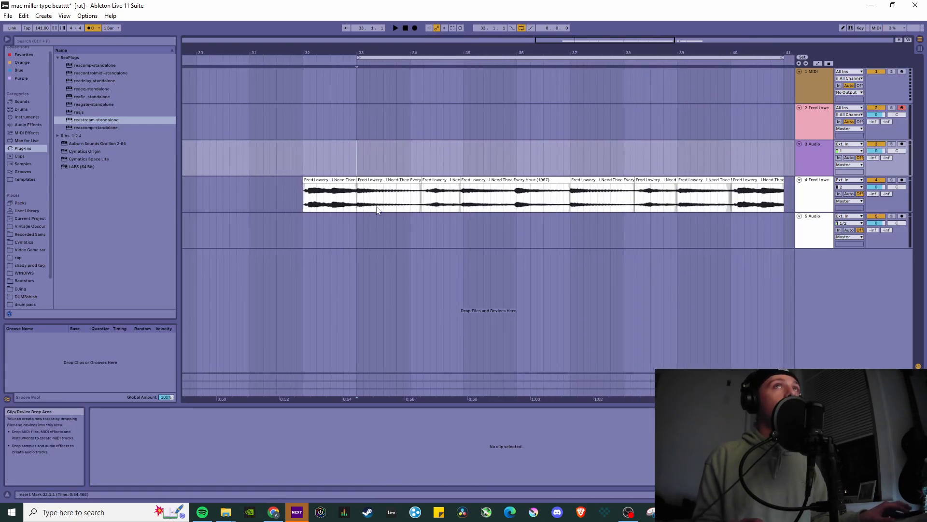
click(300, 160)
key(space)
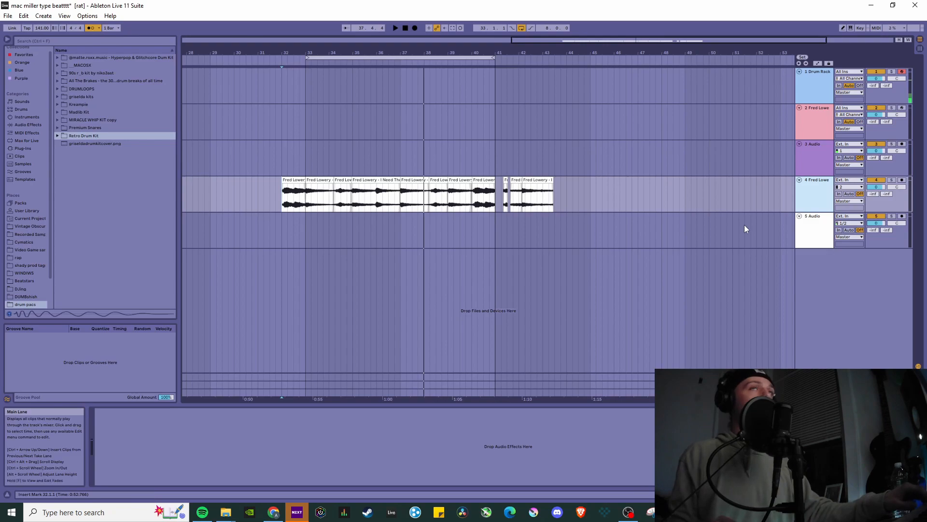
Step: Record a kick, snare and hi-hat pattern on the Drum Rack track over the sample chops up to bar 41
click(416, 29)
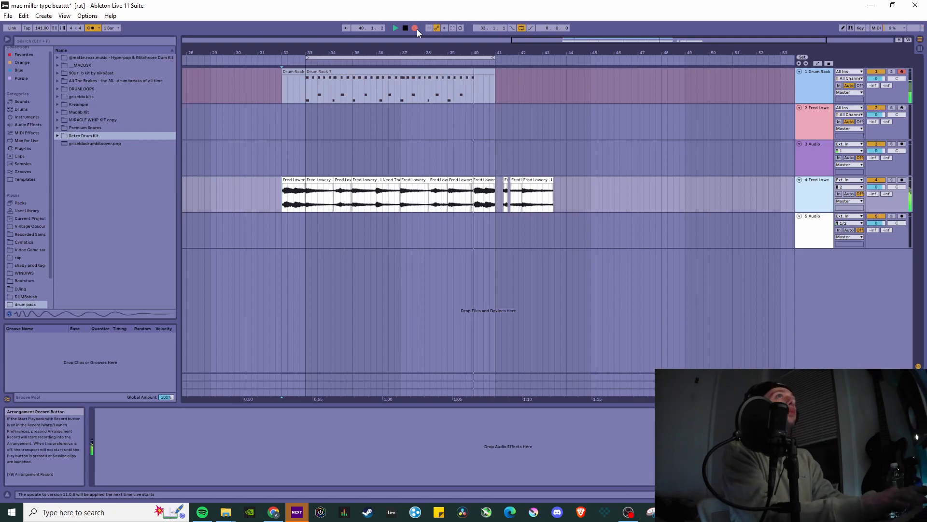
key(space)
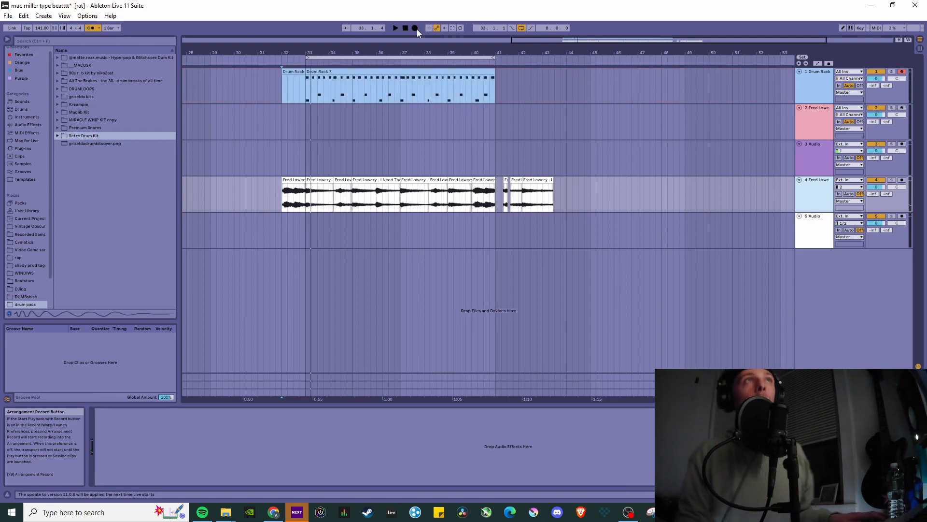
Step: Shorten the recorded Drum Rack clip to four bars ending at bar 37 and duplicate it to fill bars 37 to 41
double_click(359, 71)
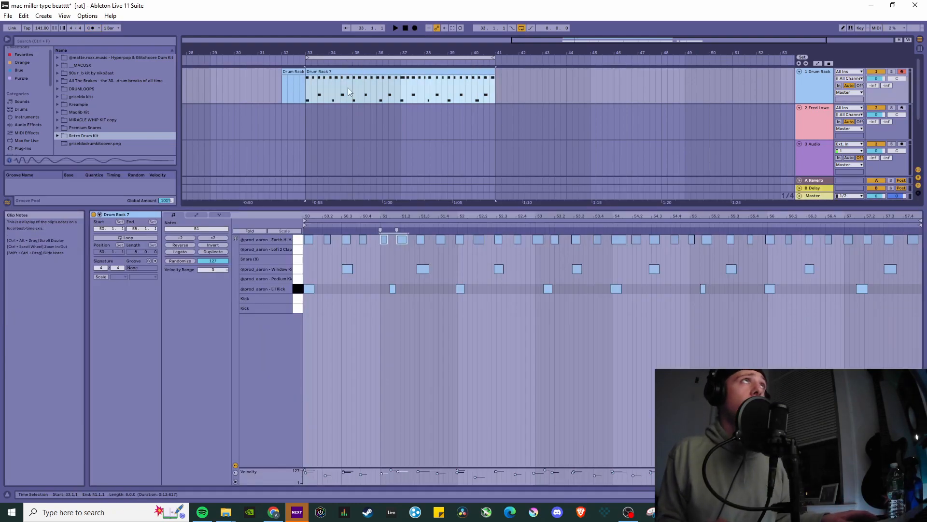
drag(494, 85, 402, 87)
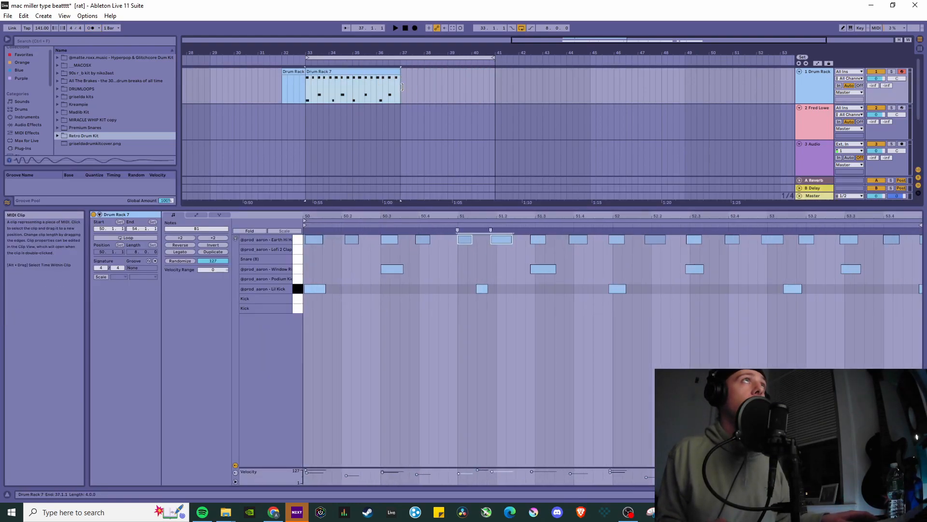
click(308, 75)
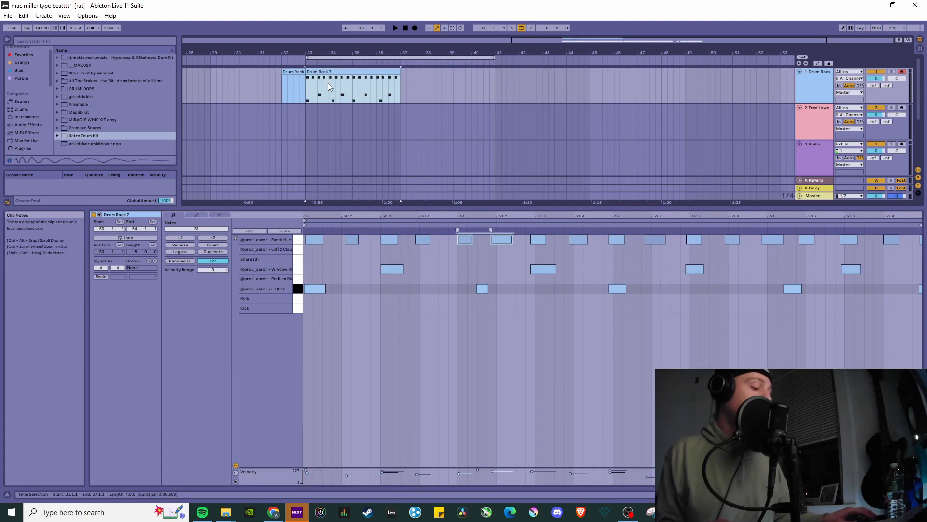
key(ctrl+d)
Step: Play the duplicated drum clips with the sample chops from bar 33 and shrink the clip view to reveal all tracks
click(306, 91)
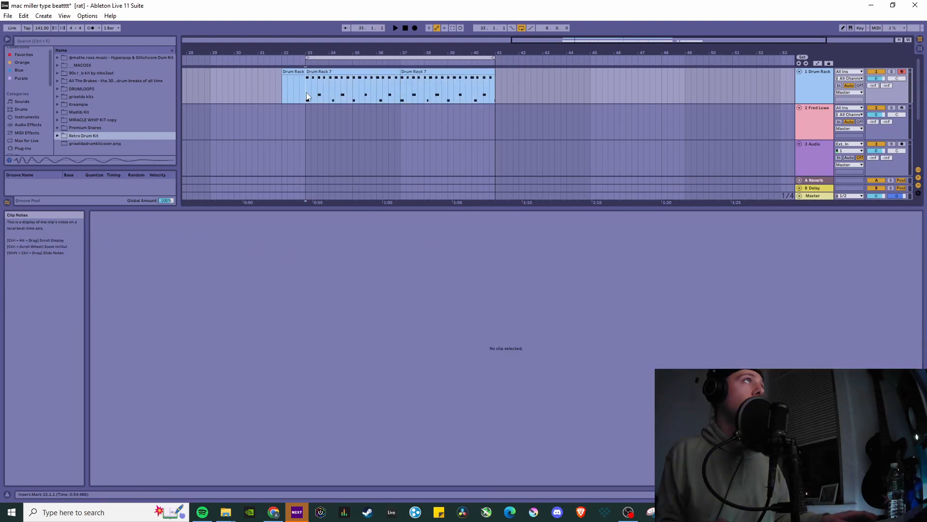
key(space)
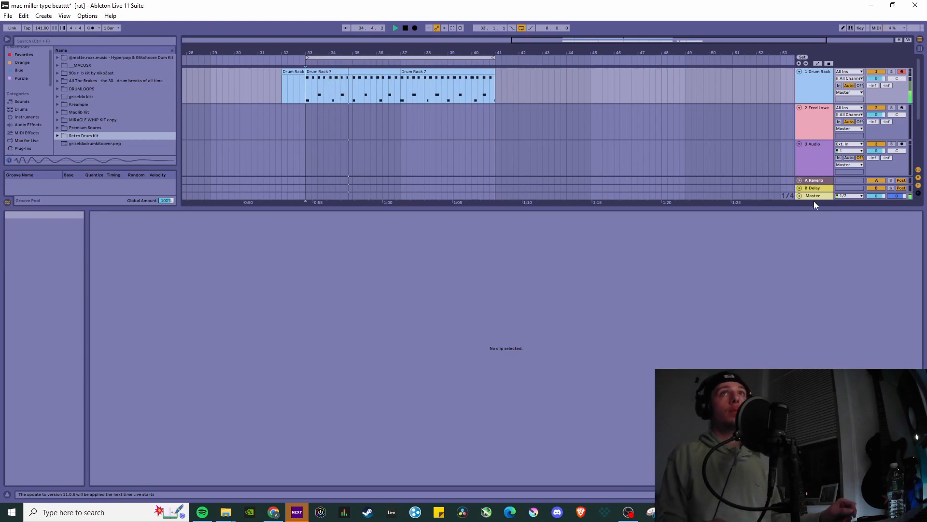
drag(816, 207, 816, 402)
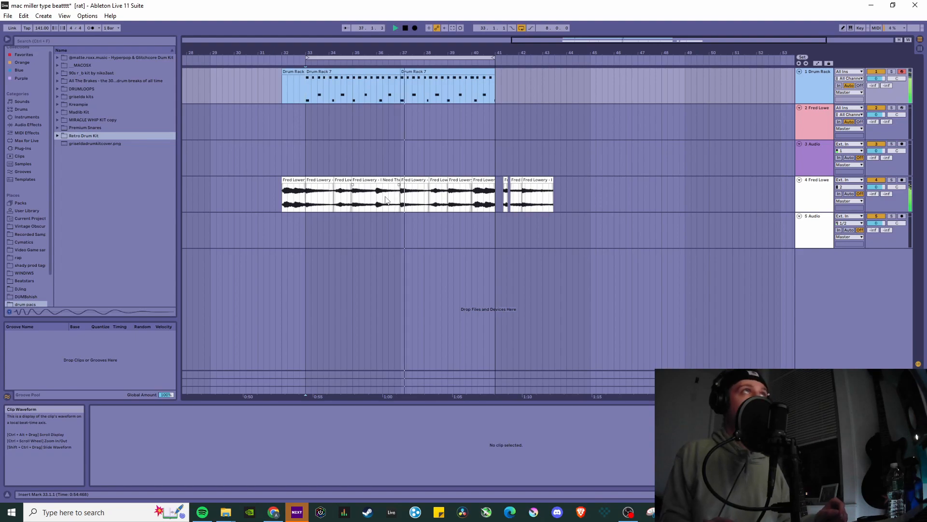
key(space)
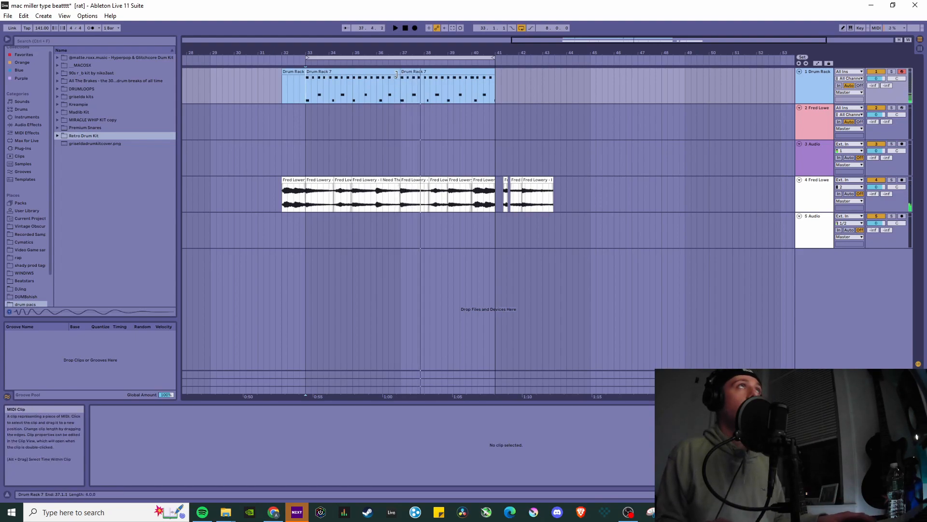
Step: Examine the join between the two Drum Rack clips at bar 37 and play back across it
click(396, 72)
scroll(400, 106, up, 12)
key(ctrl+z)
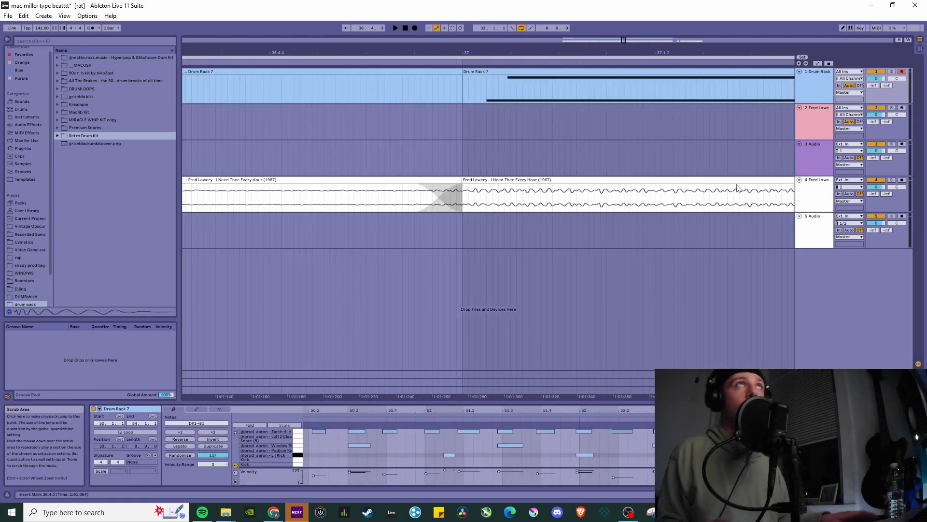
scroll(519, 92, down, 12)
click(520, 91)
key(space)
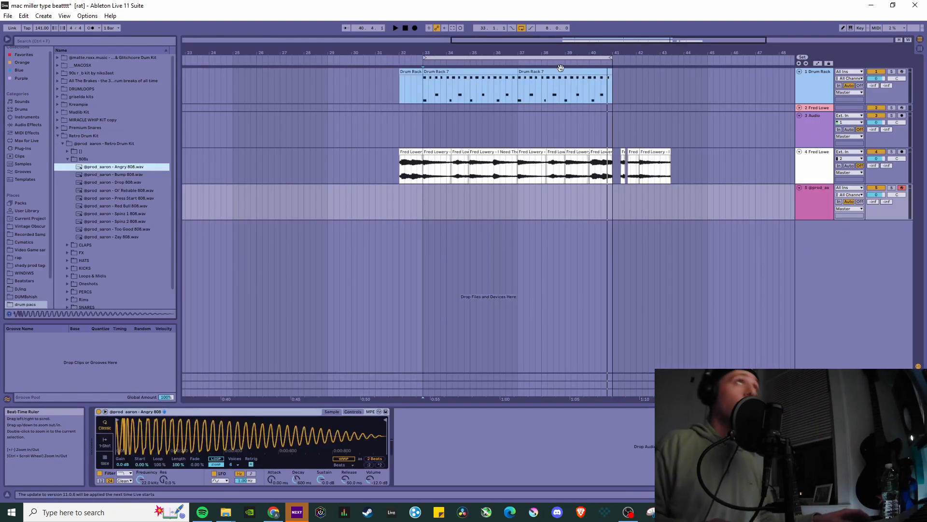
Step: Record a bass line with the Angry 808 instrument on the fifth track from bar 33 to bar 41
click(420, 88)
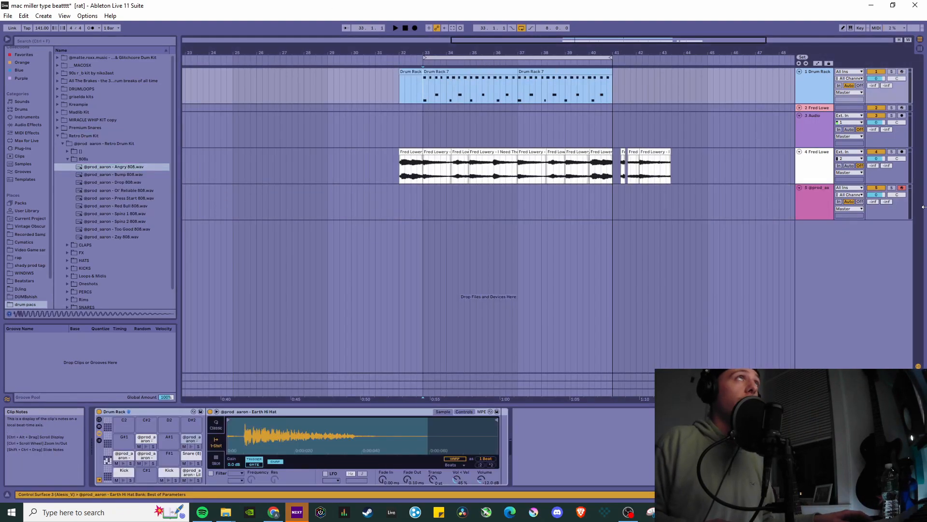
click(792, 189)
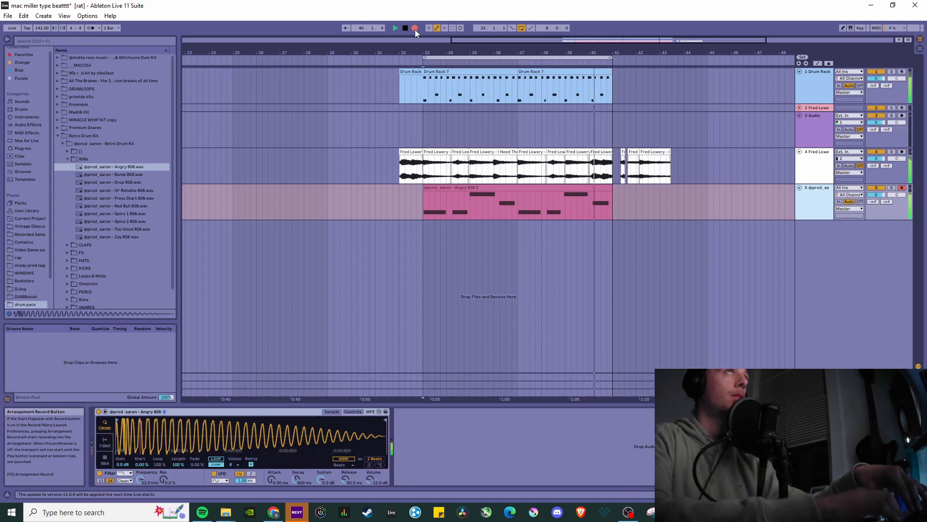
key(space)
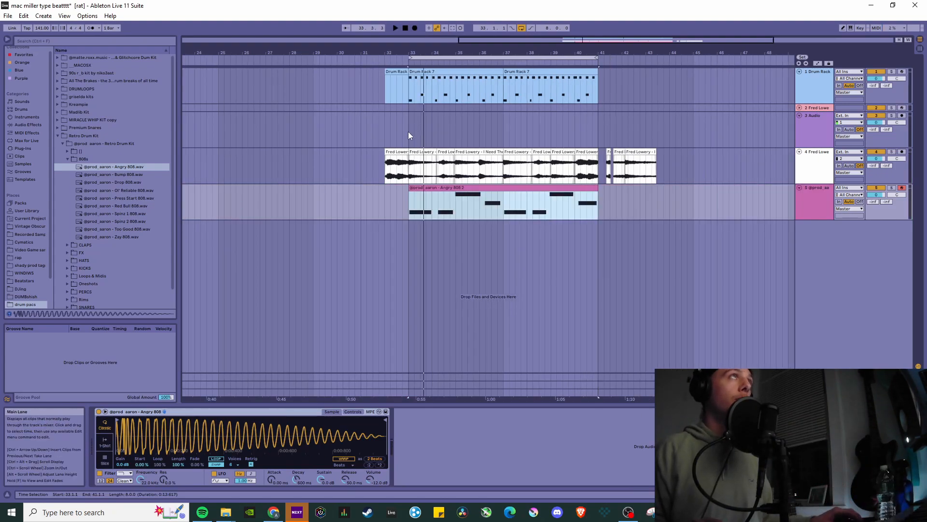
Step: Examine how the first 808 note lines up with the kick and sample chop at bar 33
scroll(407, 131, up, 8)
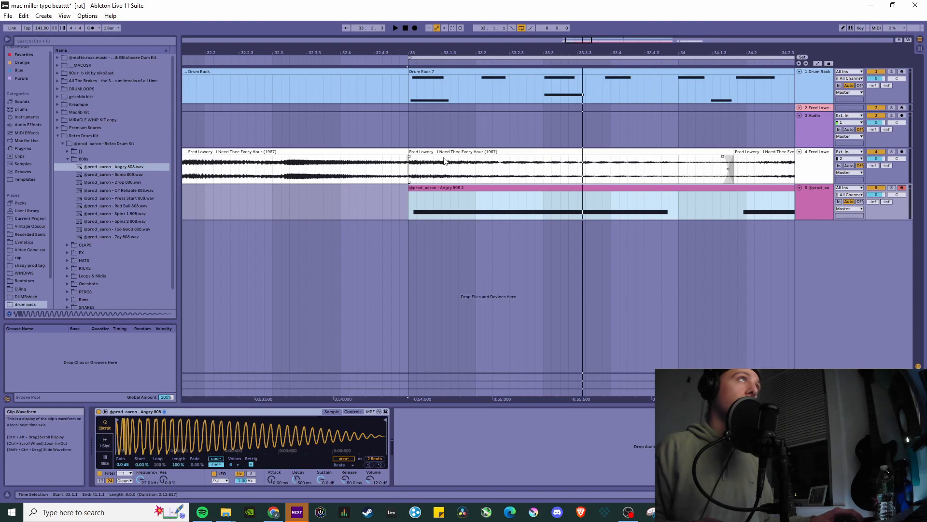
scroll(444, 161, up, 5)
scroll(342, 173, up, 10)
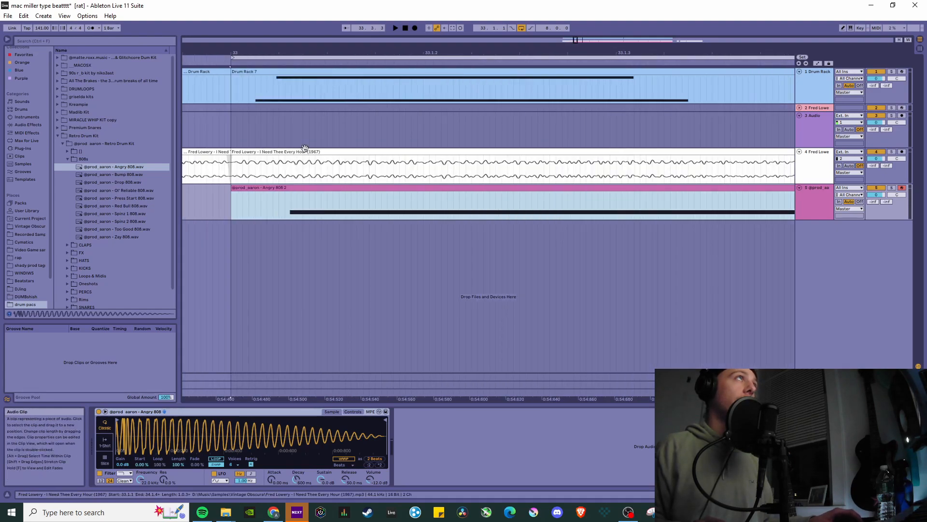
scroll(400, 164, down, 5)
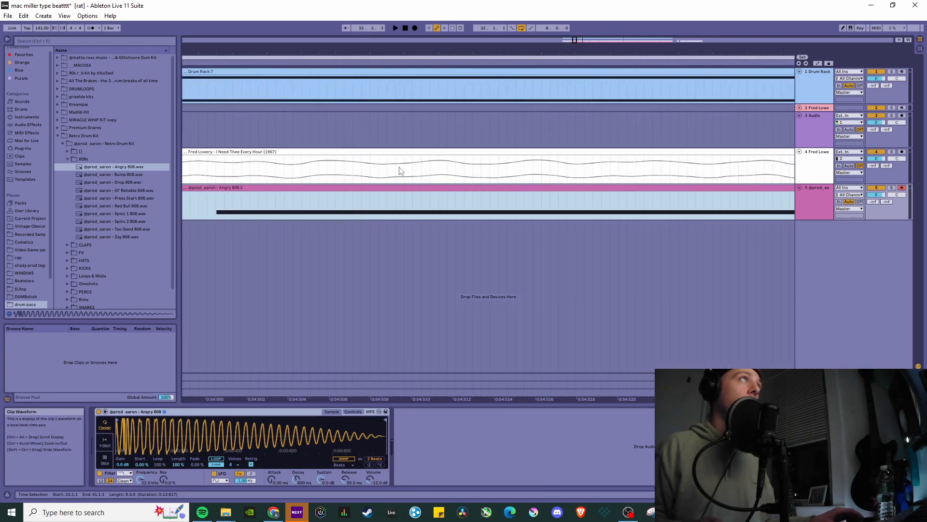
scroll(259, 179, left, 2)
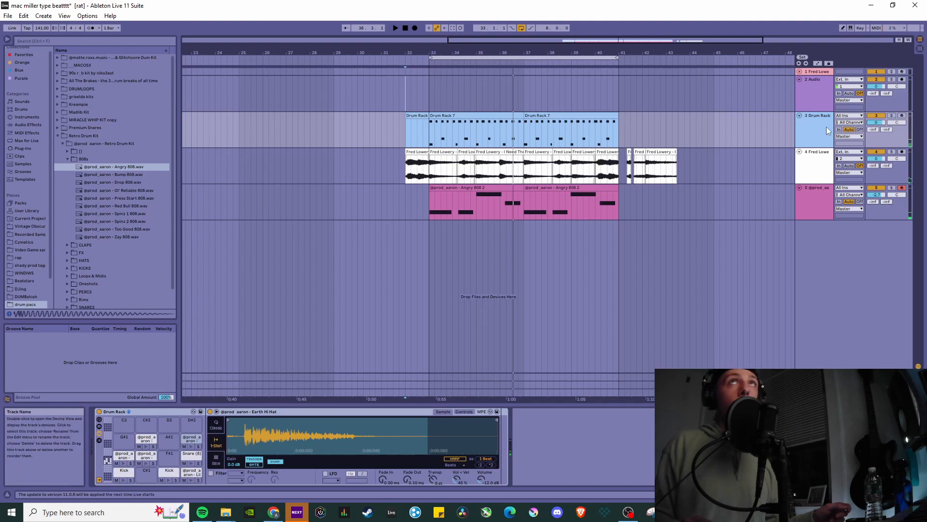
Step: Delete the empty audio track above the Drum Rack track
click(811, 93)
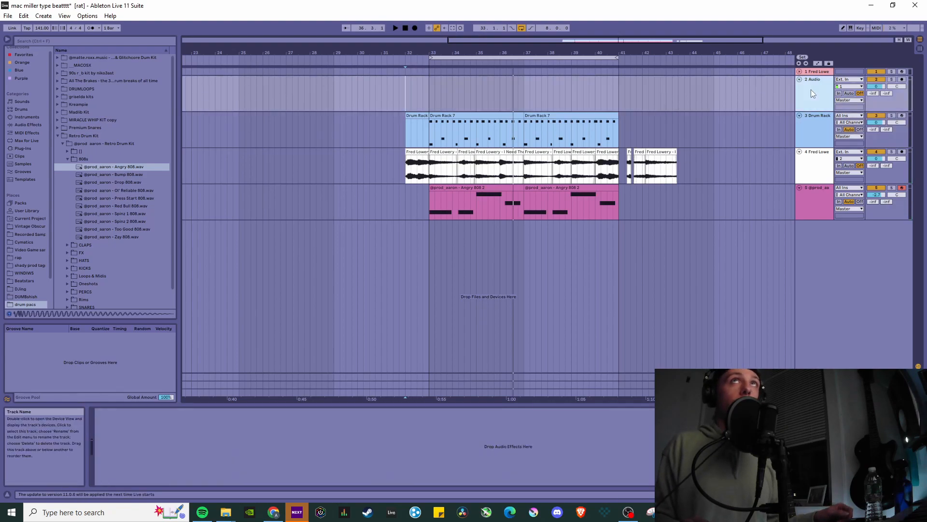
right_click(814, 96)
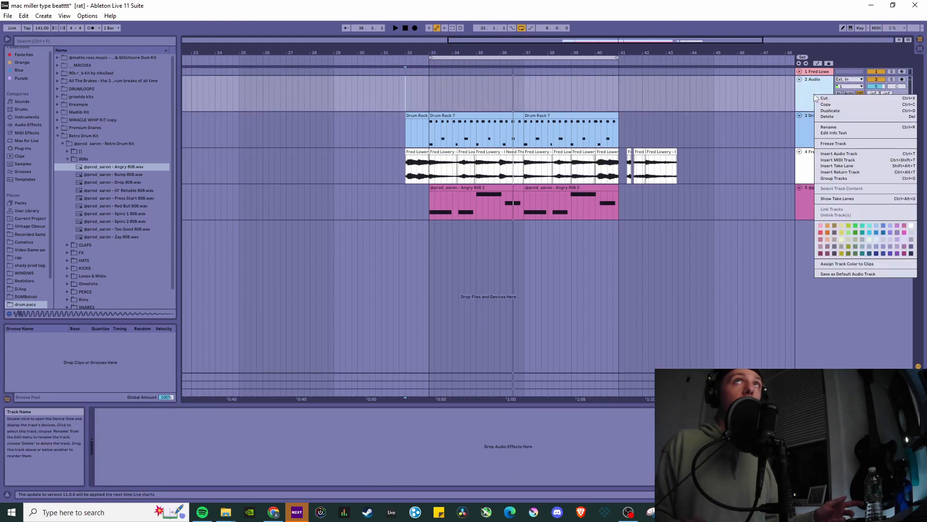
click(827, 117)
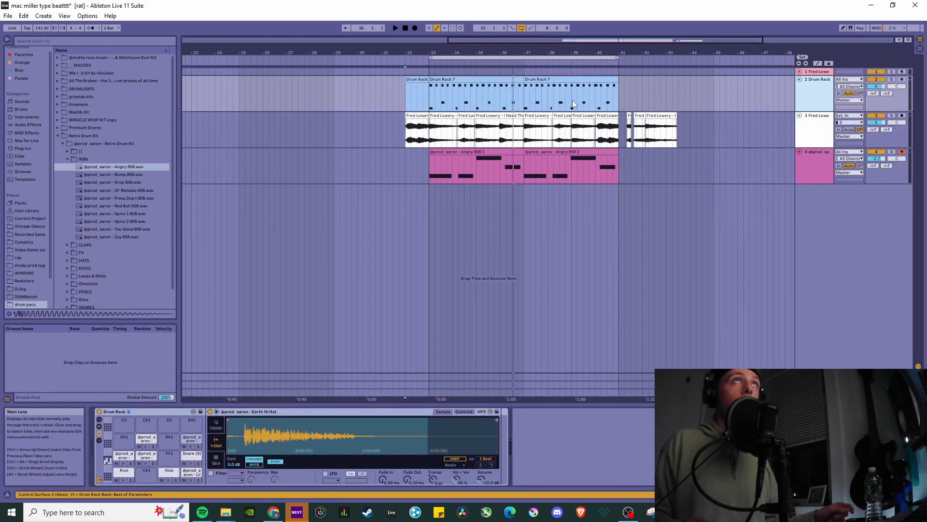
Step: Go through the Drum Rack's kick, hi-hat and other loaded pads to review each sample's settings
click(812, 137)
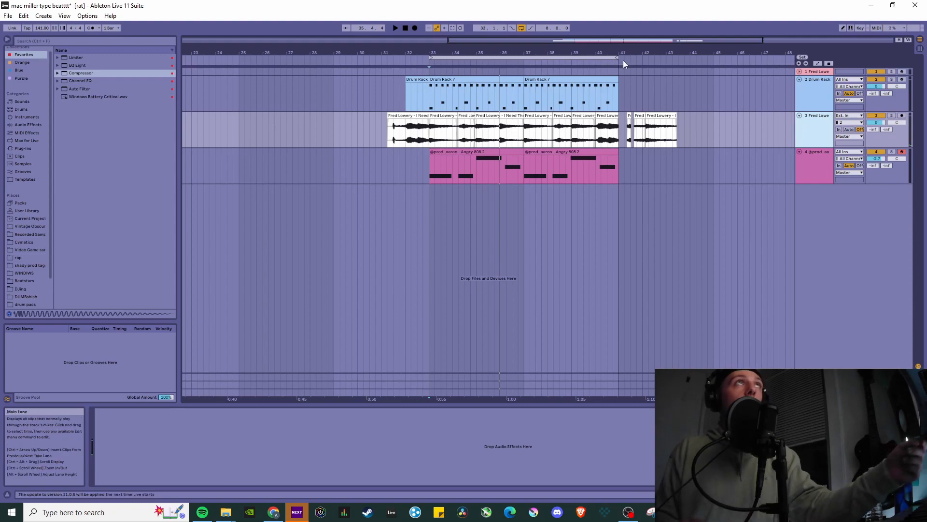
click(795, 95)
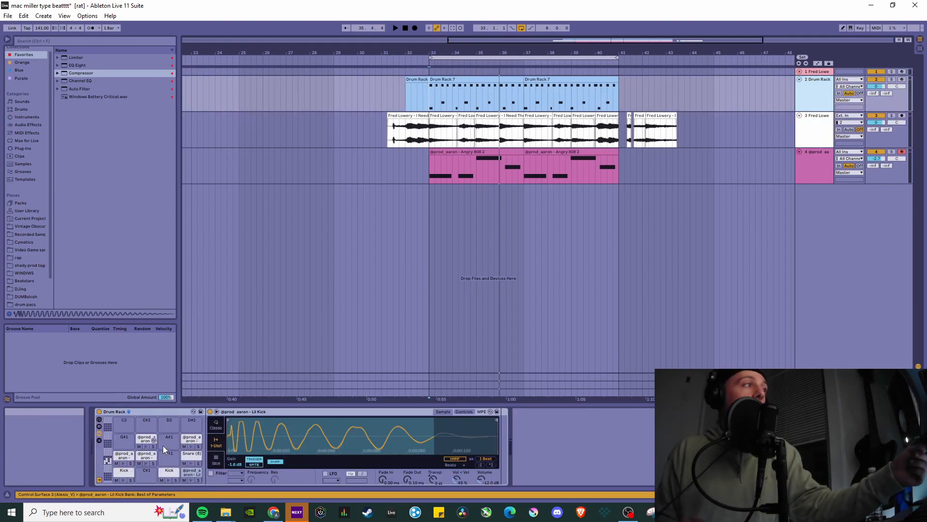
click(192, 440)
click(193, 472)
click(145, 455)
click(145, 440)
click(193, 437)
click(193, 474)
click(148, 439)
click(193, 438)
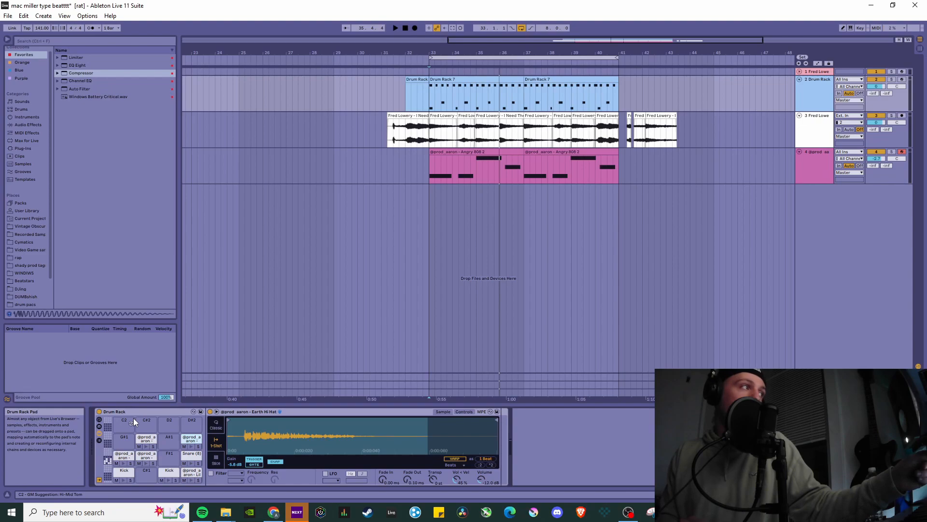
Step: Add a Compressor sidechained to the Drum Rack and an EQ Eight to the Fred Lowery sample track
click(804, 144)
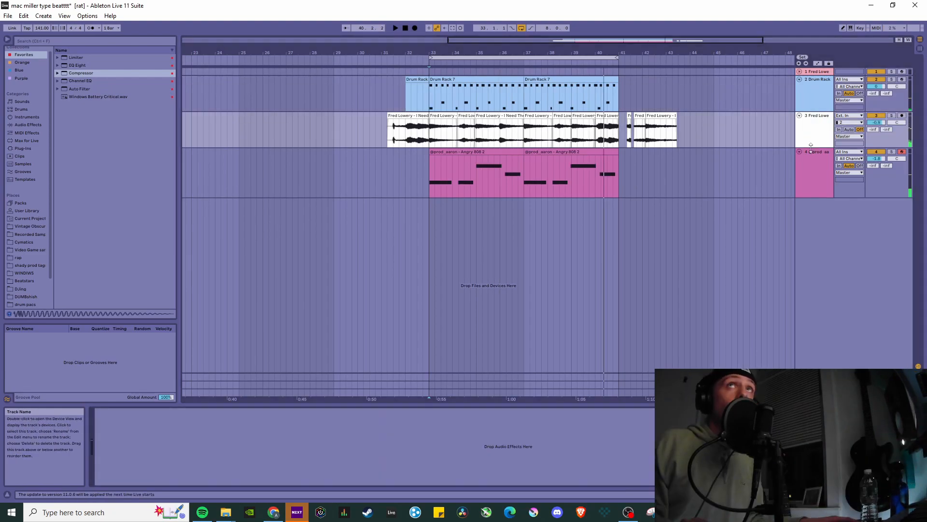
click(91, 67)
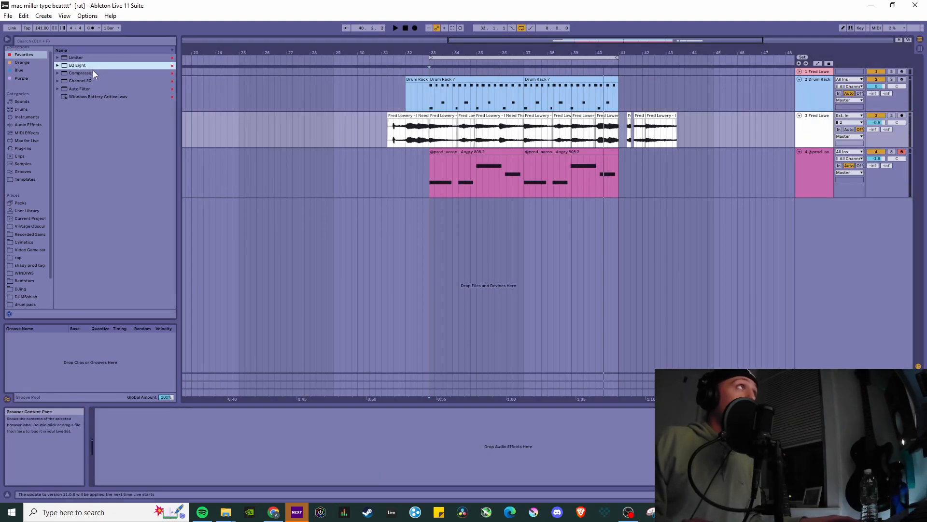
double_click(95, 73)
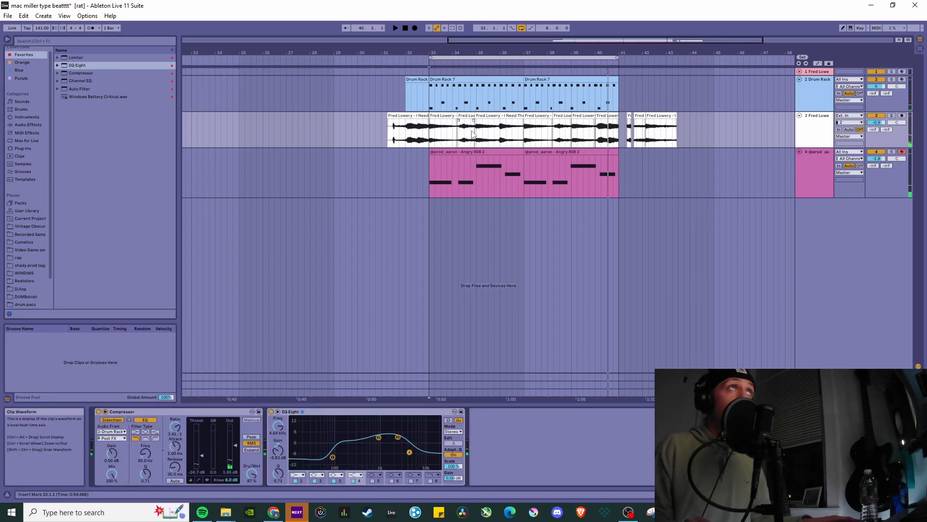
Step: Transpose all notes in the Angry 808 clip at bar 33 up two semitones to C3, C3, E3 and D3
click(447, 152)
double_click(466, 169)
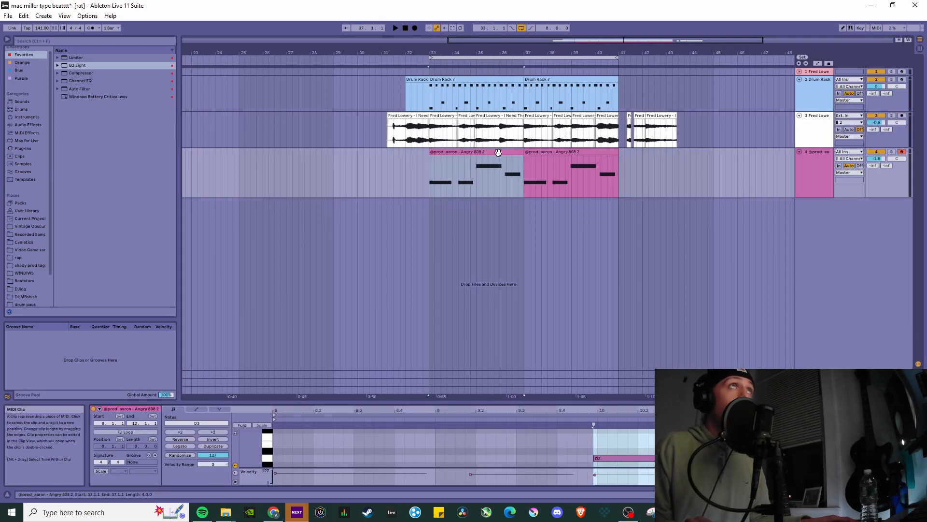
click(598, 152)
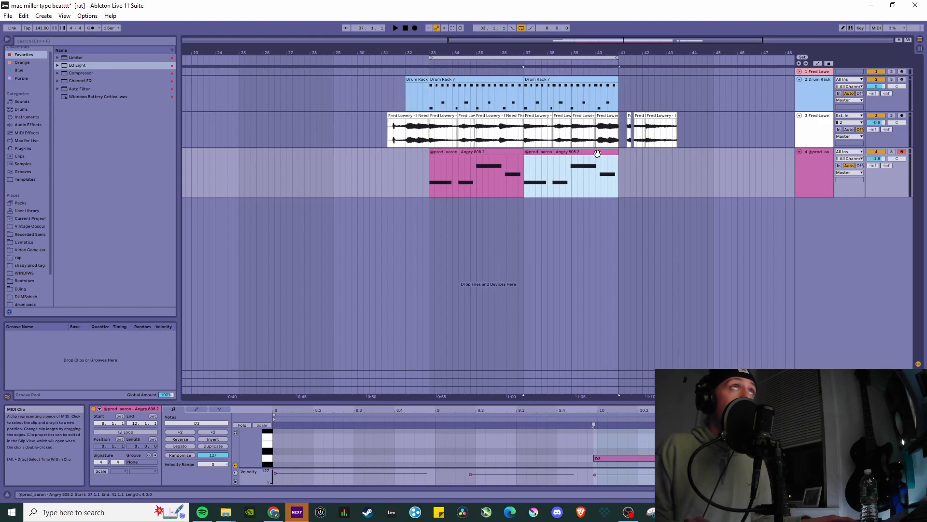
drag(426, 171, 612, 151)
click(578, 157)
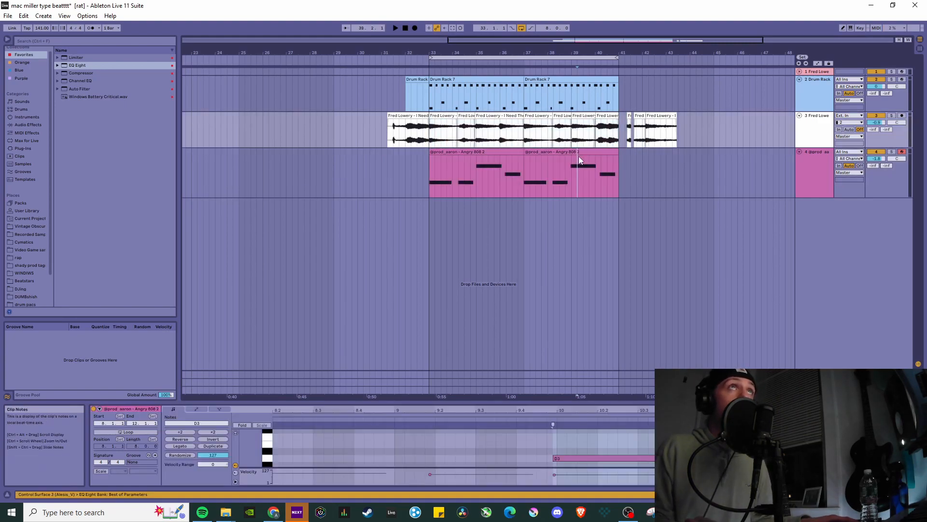
click(582, 152)
click(497, 150)
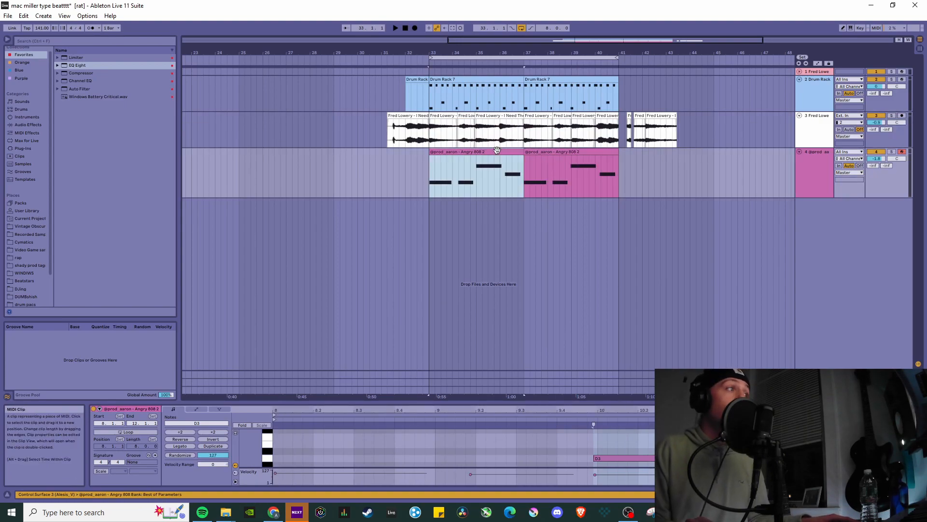
double_click(497, 151)
double_click(497, 150)
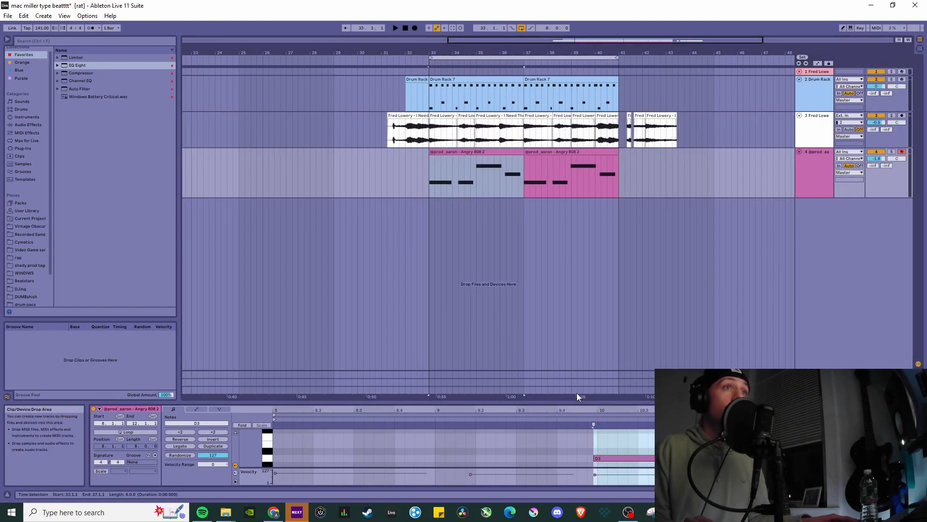
drag(578, 402, 579, 226)
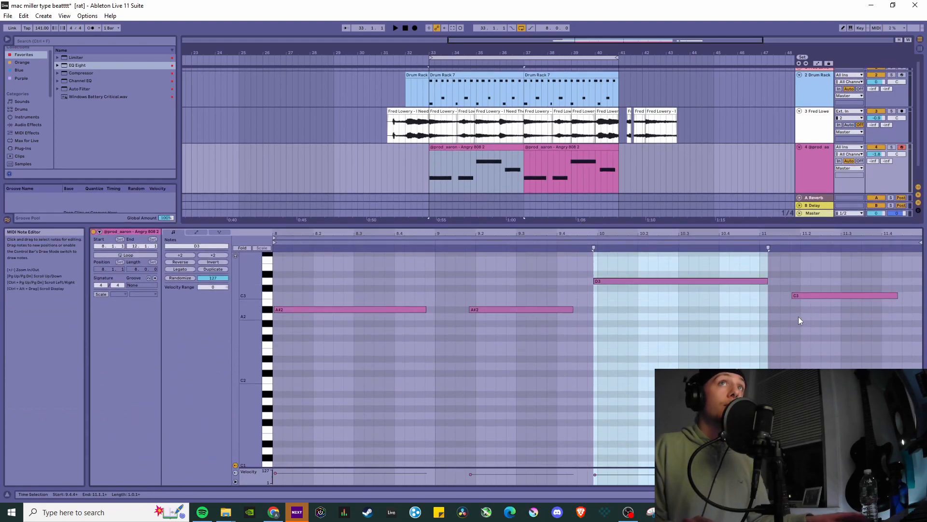
scroll(803, 314, up, 1)
key(ctrl+a)
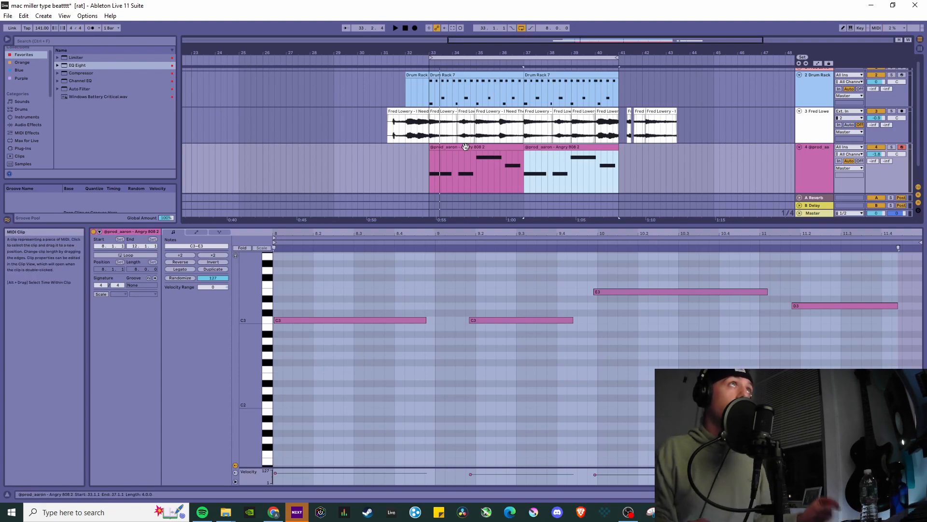
Step: Send the Drum Rack and Fred Lowery sample tracks to the Reverb return and play the loop from bar 33
click(399, 130)
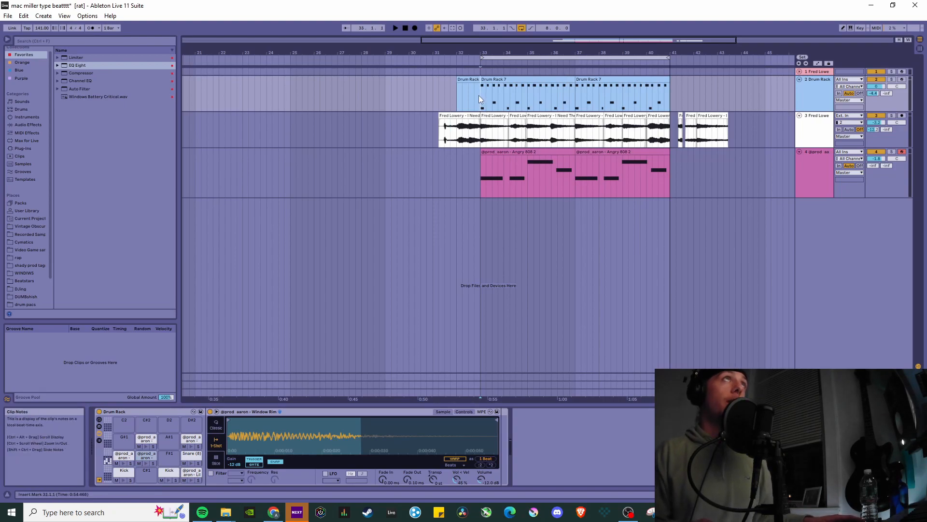
key(space)
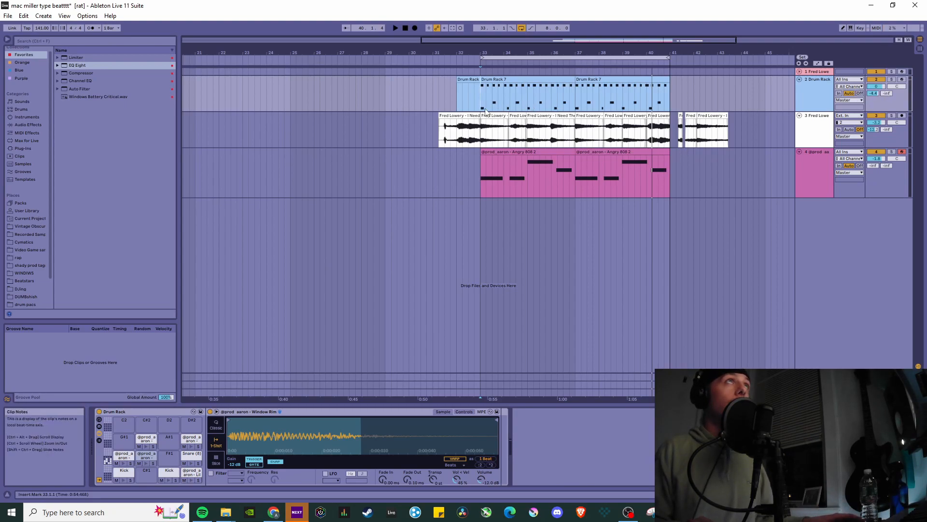
key(space)
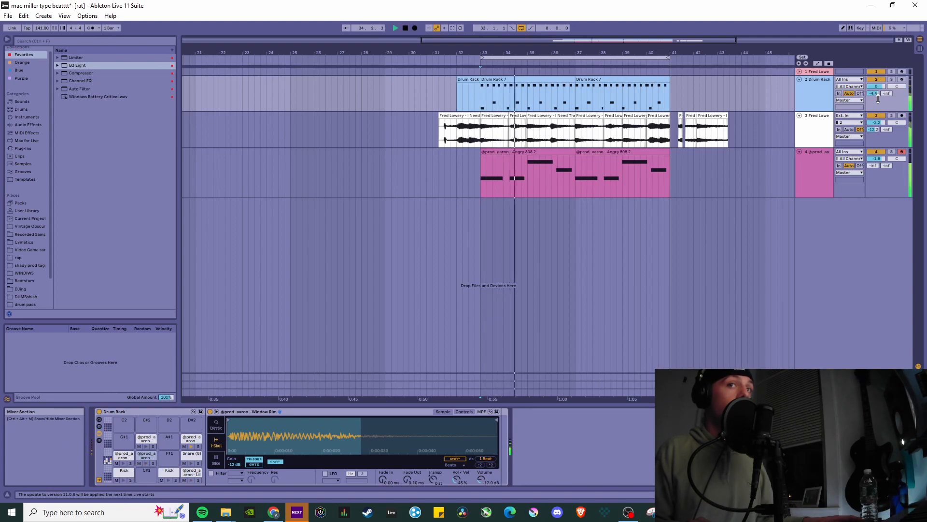
Step: Turn off the Drum Rack track's reverb send and add a Hybrid Reverb to the Window Rim pad instead
key(space)
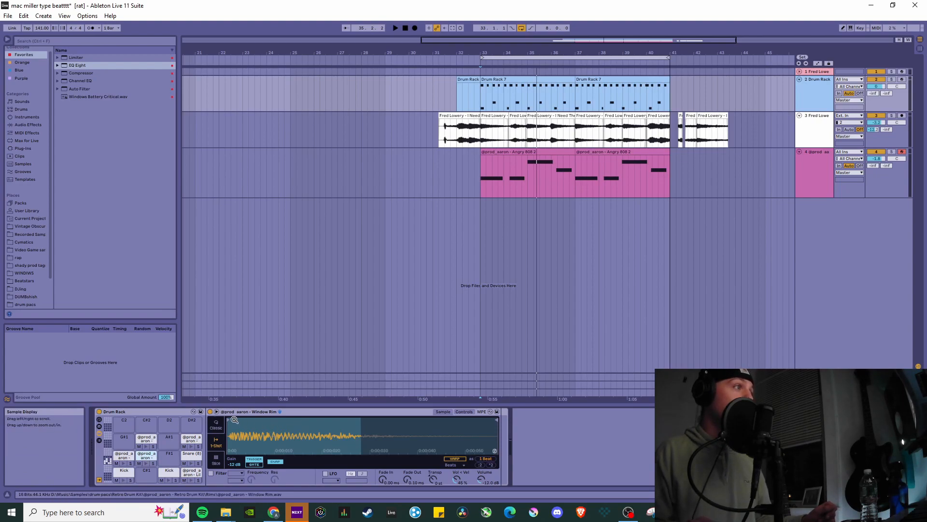
key(space)
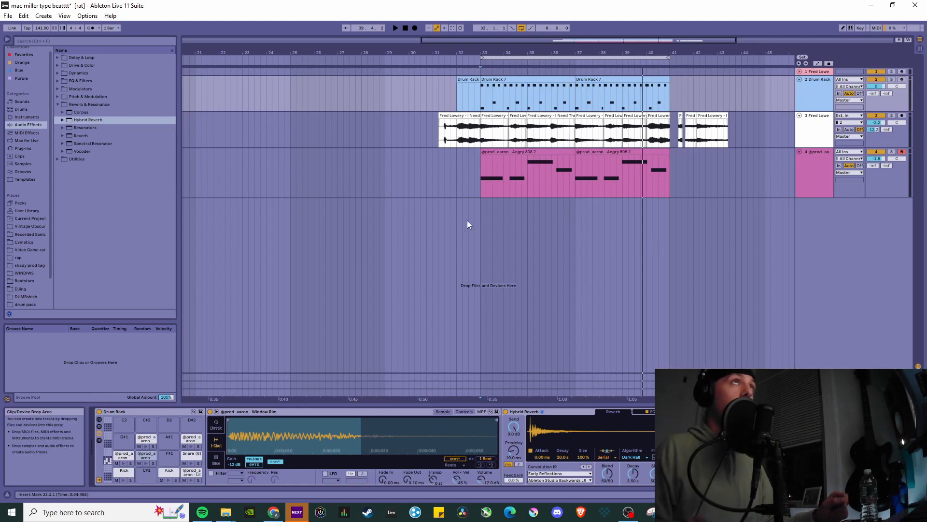
key(space)
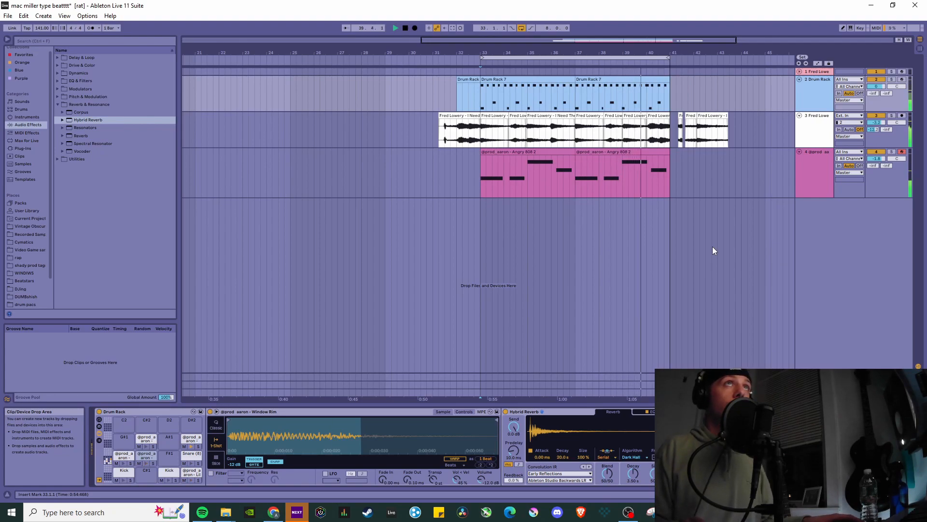
Step: Add a Limiter to the Angry 808 bass track and play the loop
click(821, 186)
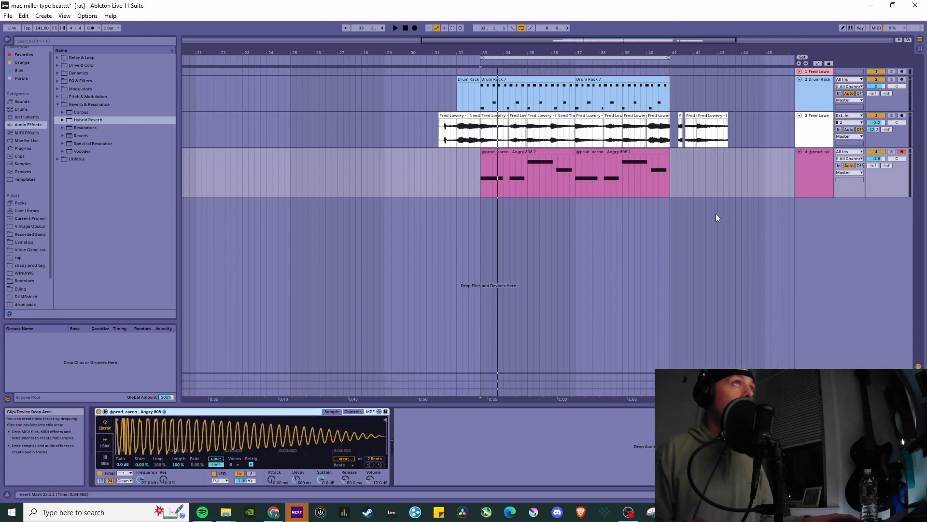
click(57, 73)
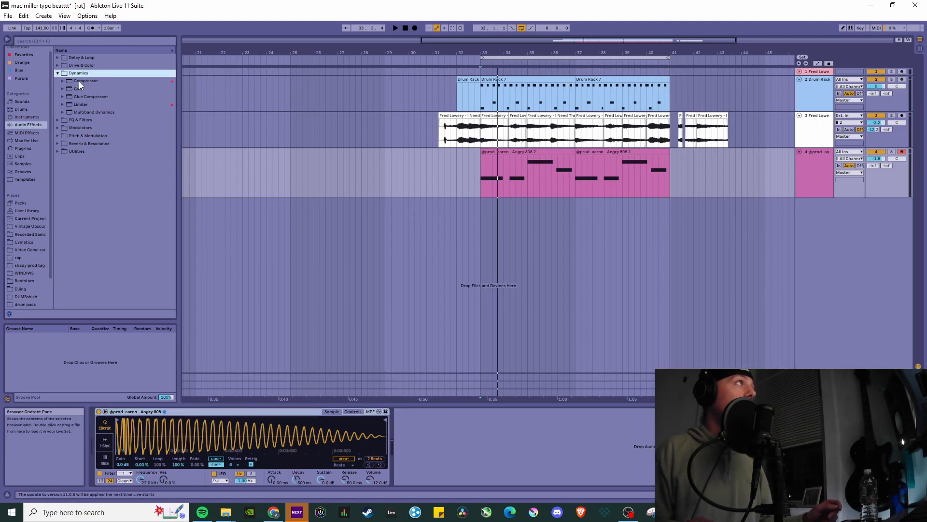
double_click(73, 104)
key(space)
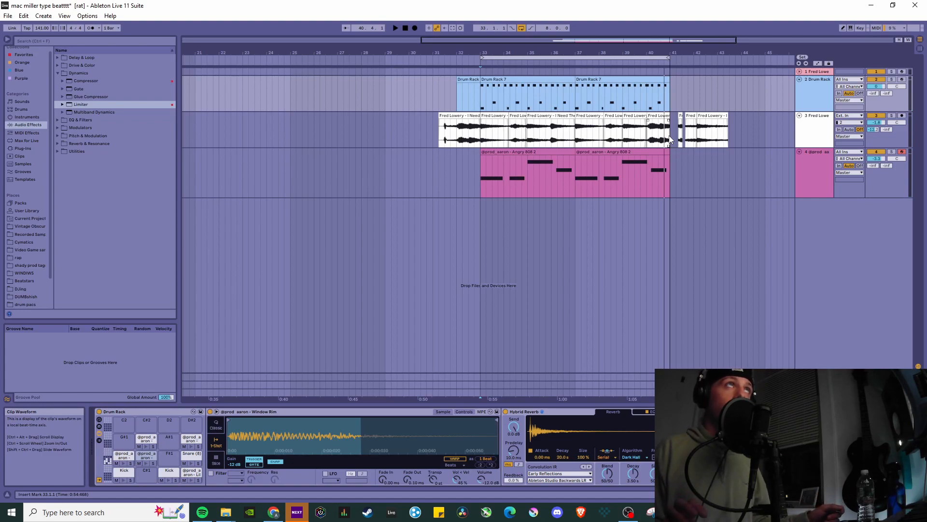
Step: Copy the sample chops back to fill bars 15 to 33, and add Drum Rack clips with only rim hits from bar 25
scroll(670, 140, down, 5)
drag(606, 137, 497, 140)
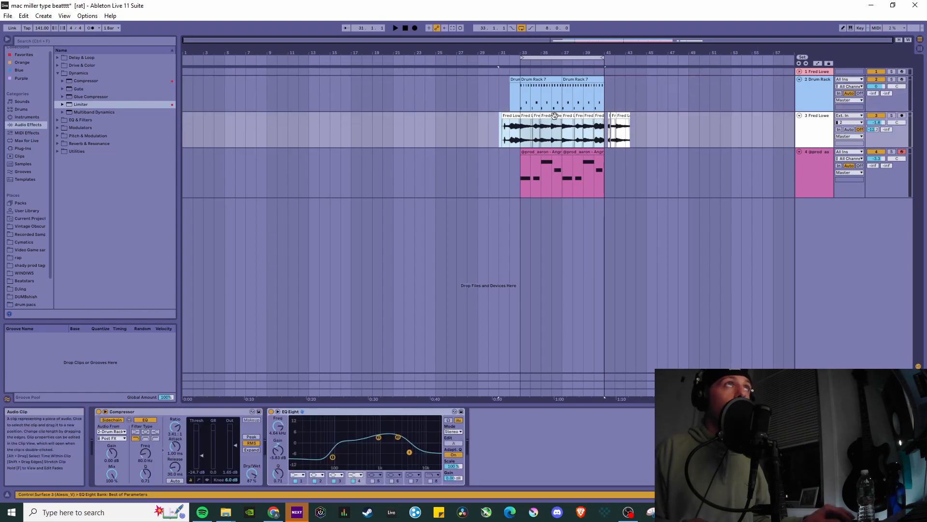
drag(553, 115, 470, 142)
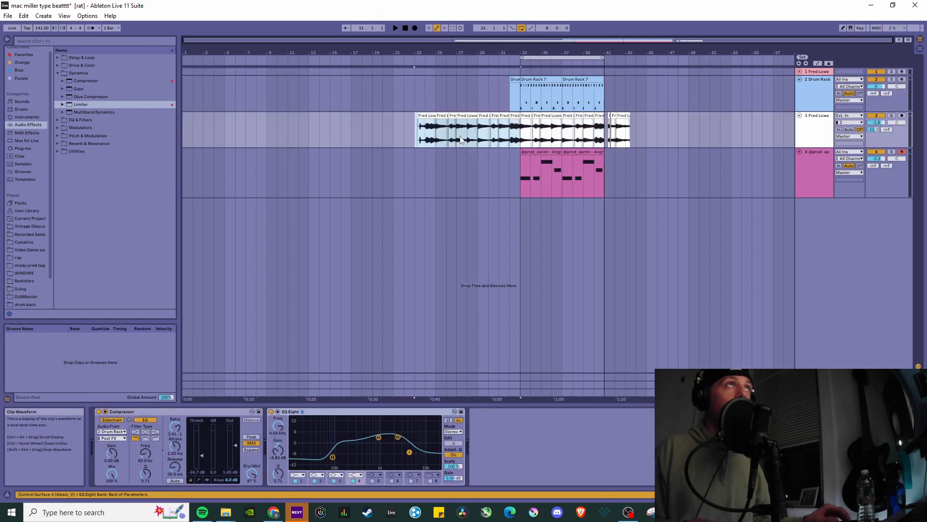
click(416, 104)
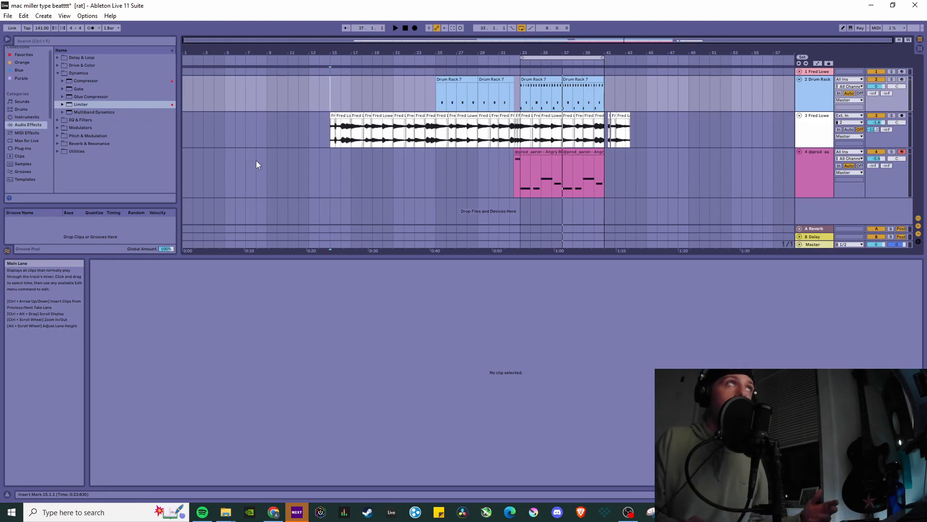
Step: Play the arrangement from bar 15 and examine how the rim hits enter over the sample chops at bar 25
drag(343, 103, 510, 102)
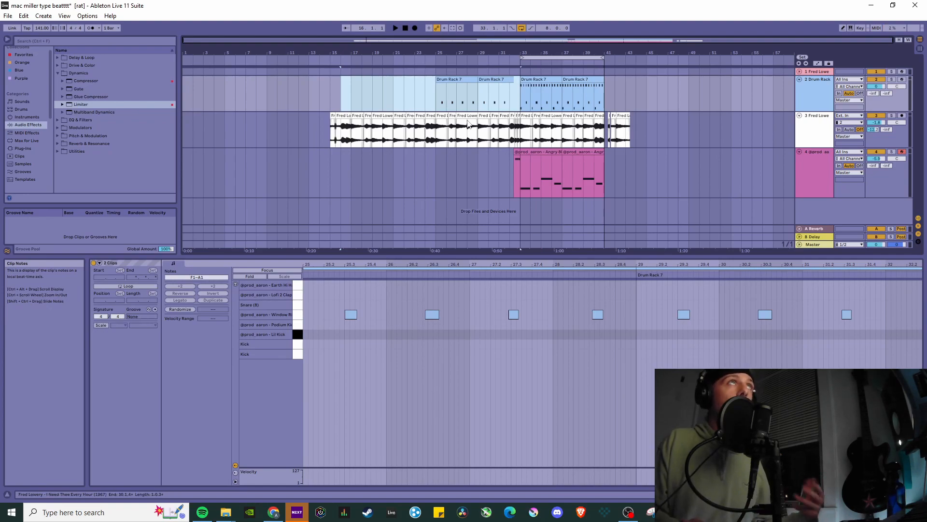
click(331, 100)
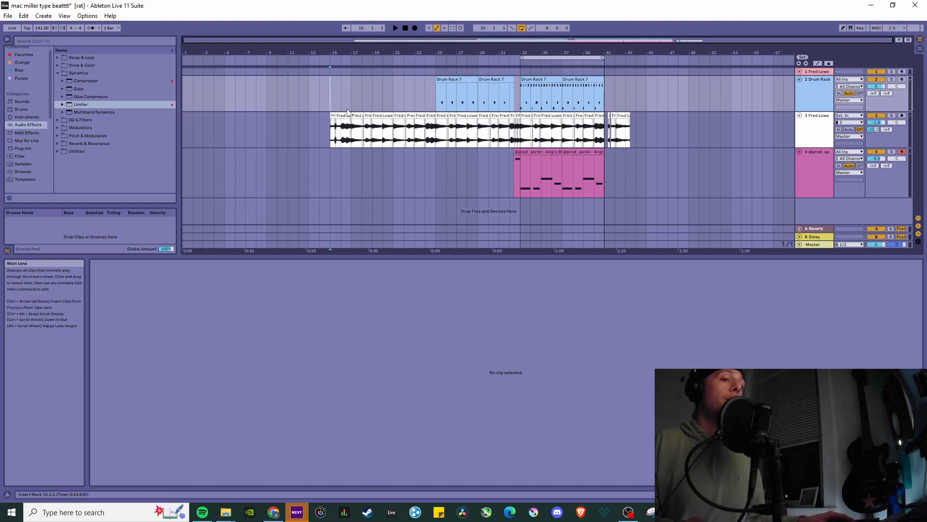
key(space)
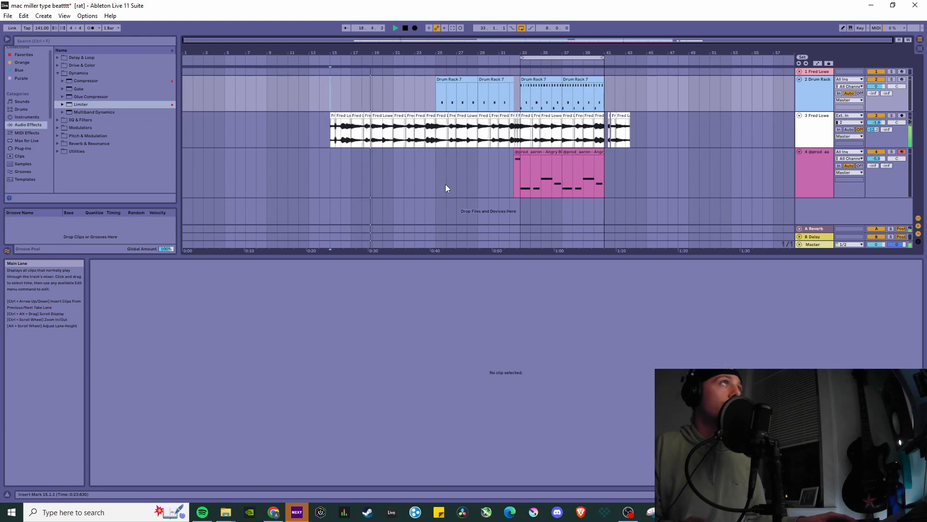
ctrl+scroll(434, 145, up, 5)
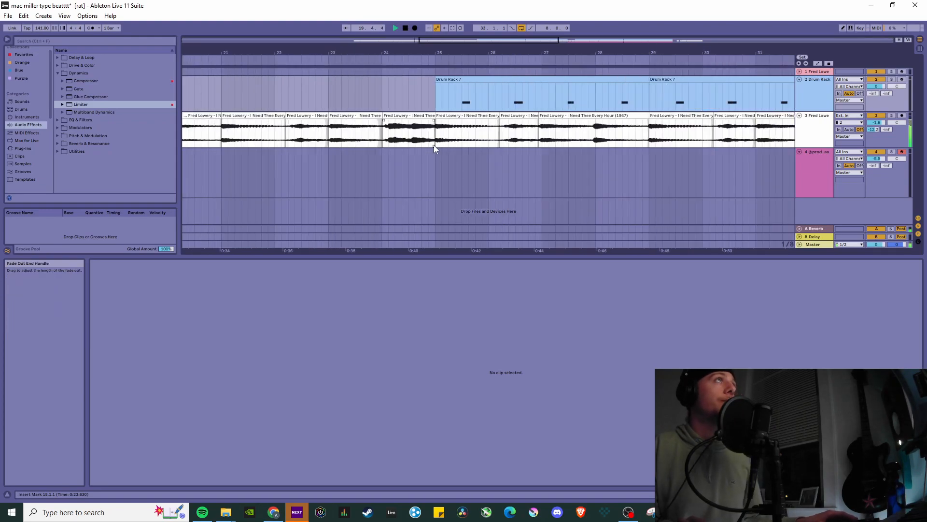
click(418, 115)
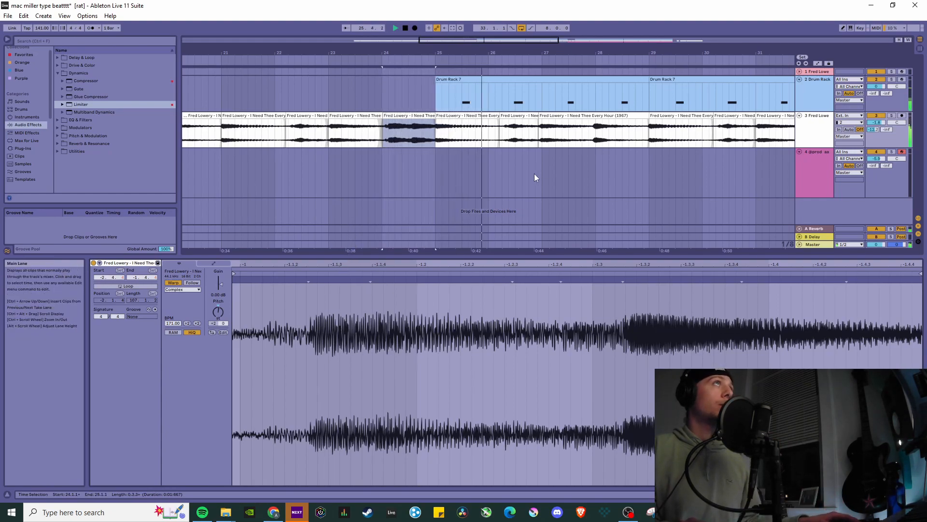
scroll(603, 174, down, 5)
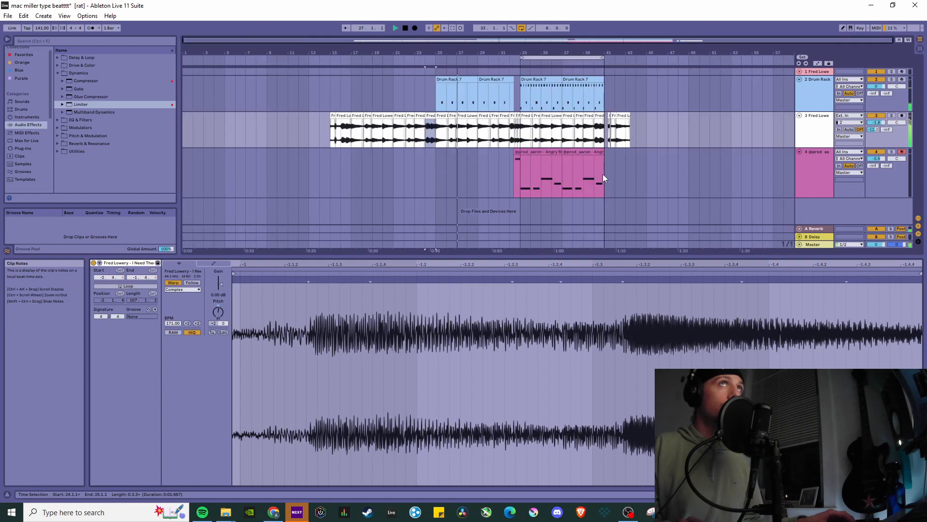
scroll(520, 116, up, 5)
scroll(401, 146, down, 3)
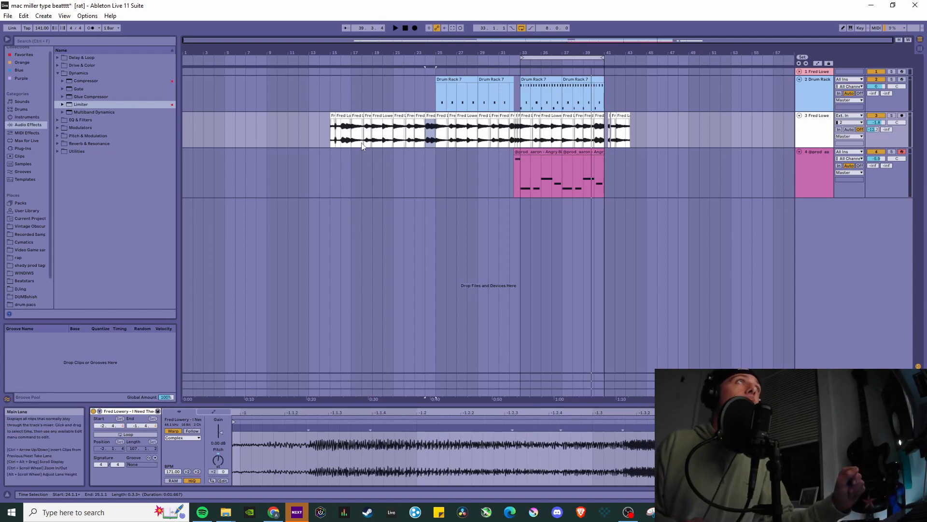
Step: Review the arrangement's structure, from the sample-only intro to the section with full drums and 808 at bars 33 to 41
drag(332, 140, 516, 141)
drag(520, 193, 618, 159)
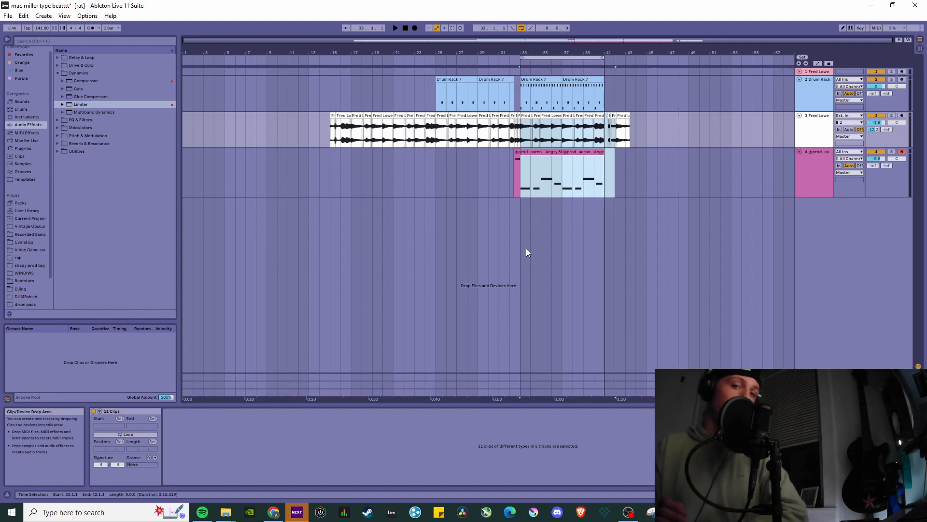
click(660, 165)
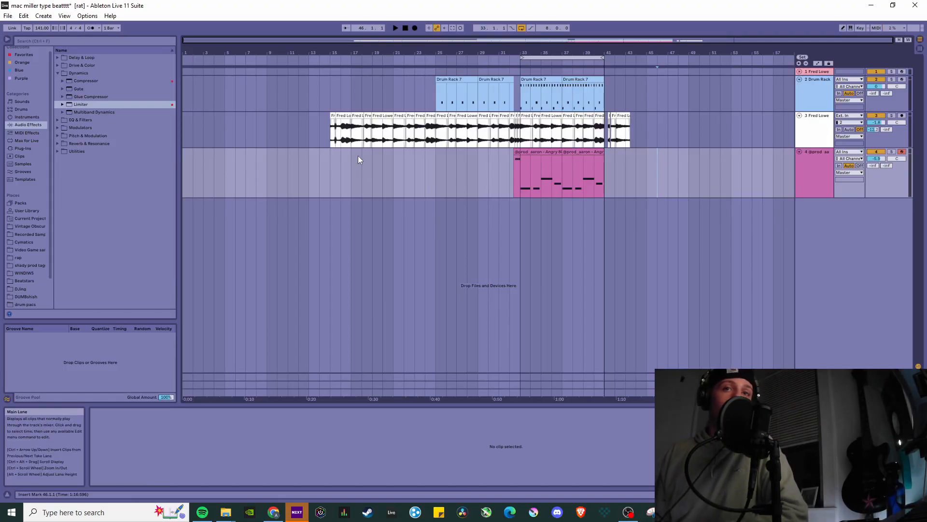
click(339, 164)
drag(339, 163, 531, 145)
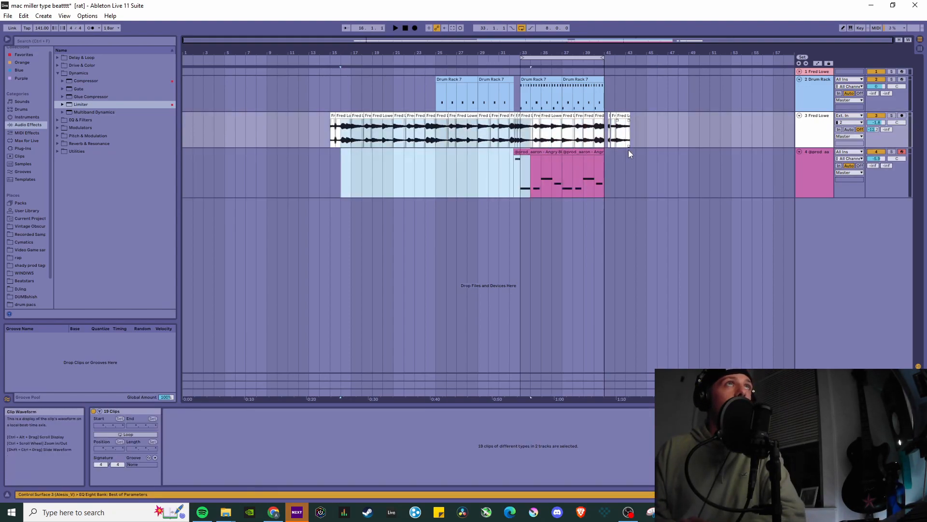
click(647, 162)
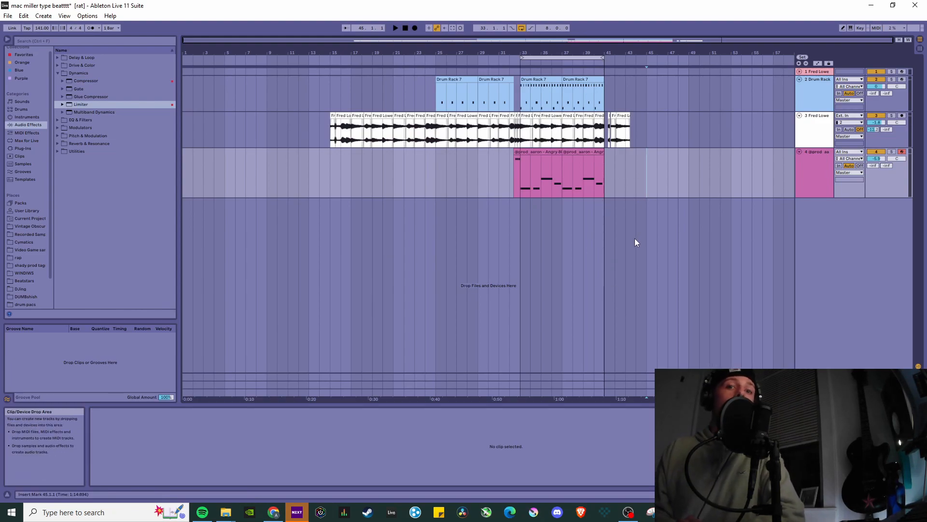
mouse_move(656, 184)
mouse_down()
mouse_move(667, 188)
mouse_move(329, 164)
mouse_move(279, 126)
mouse_up()
click(627, 183)
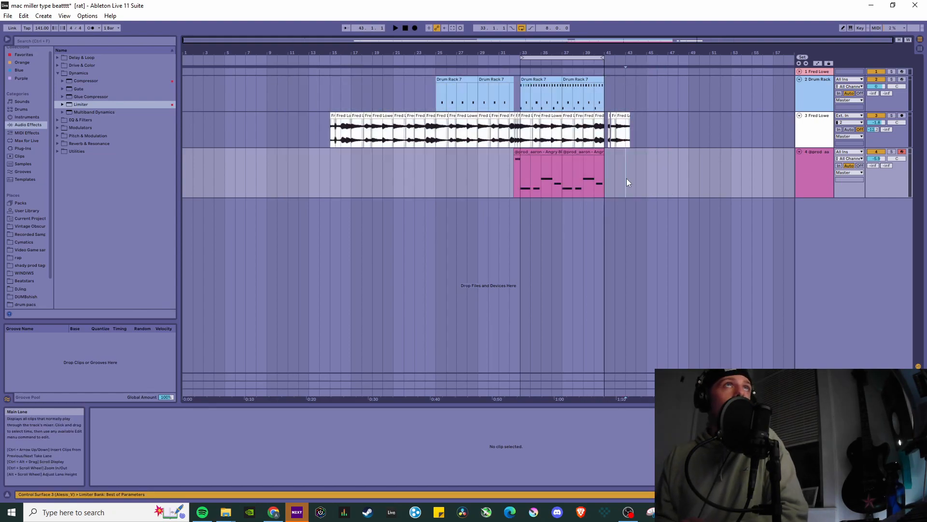
click(598, 188)
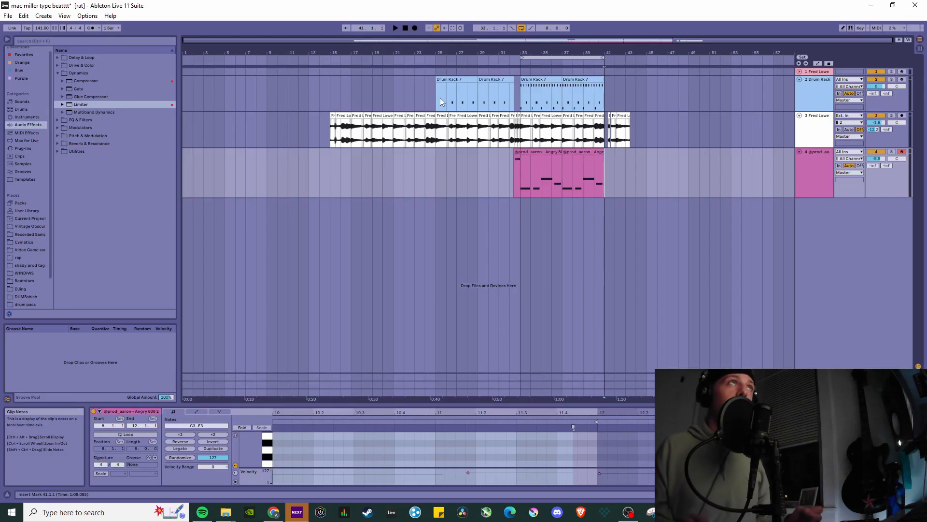
Step: Sweep the Auto Filter cutoff on the Fred Lowery sample track up to 1.08 kHz and back down while playing the intro from bar 15
drag(330, 103, 518, 128)
click(682, 146)
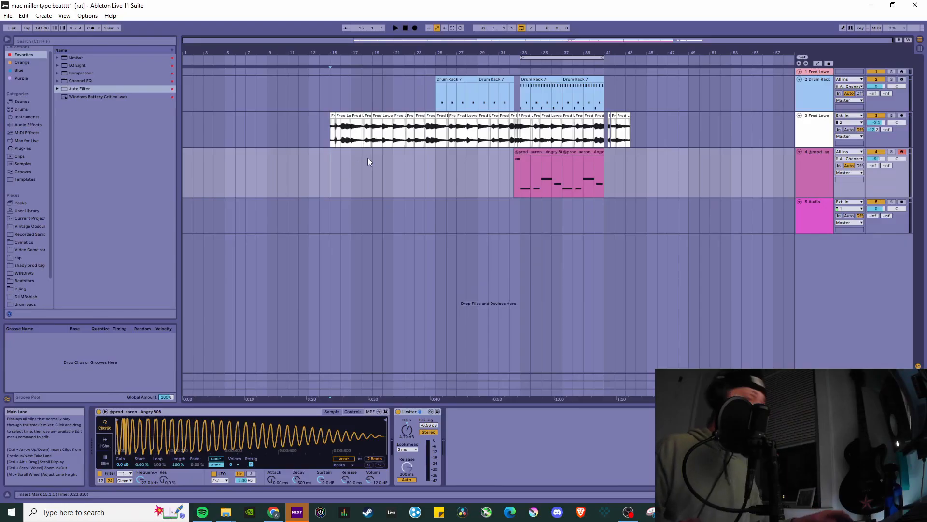
drag(351, 131, 334, 132)
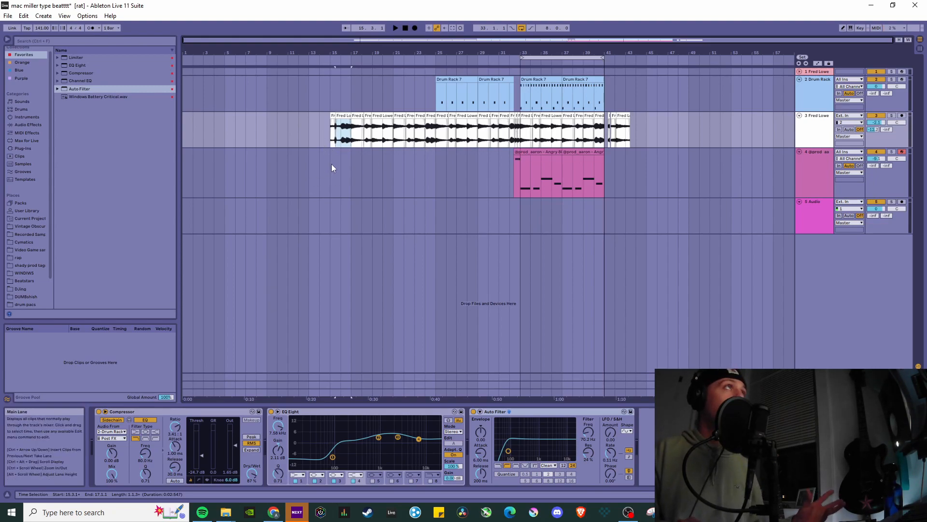
click(330, 176)
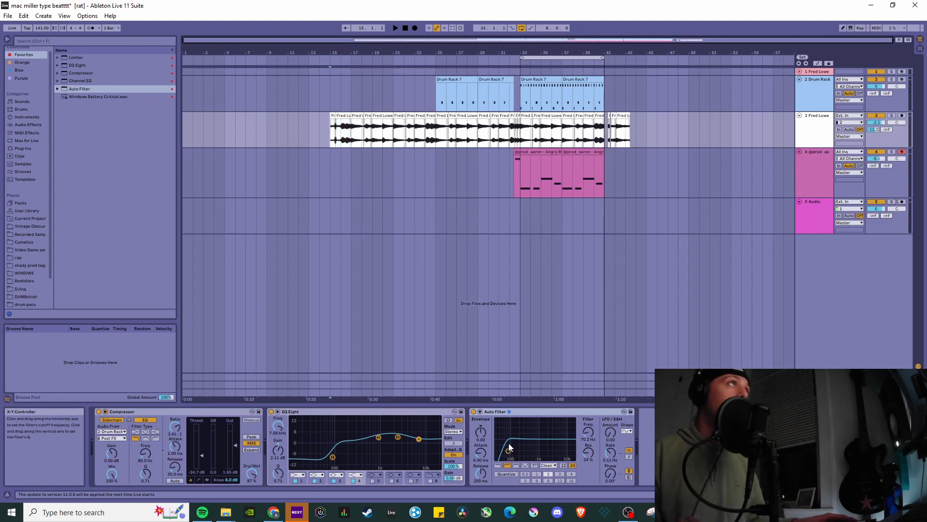
drag(508, 453, 535, 444)
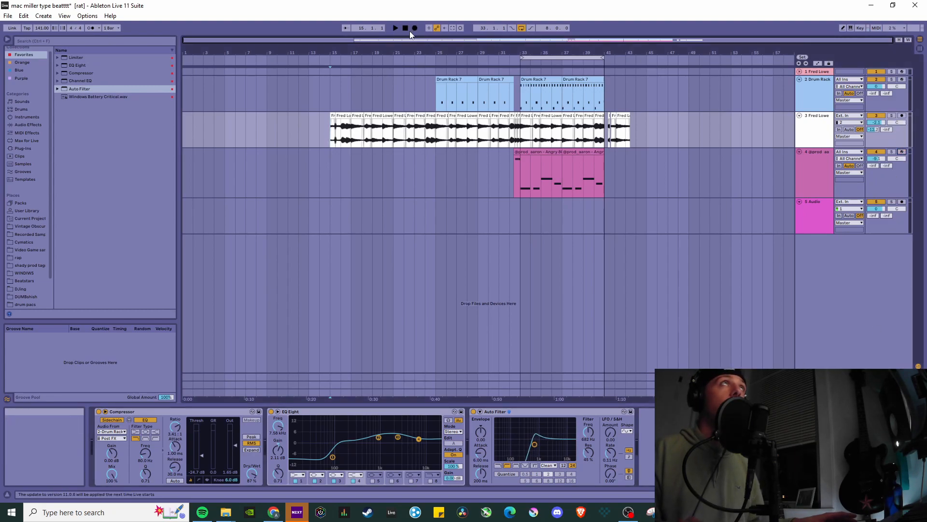
mouse_move(535, 444)
mouse_down()
mouse_move(556, 437)
mouse_move(539, 446)
mouse_up()
key(space)
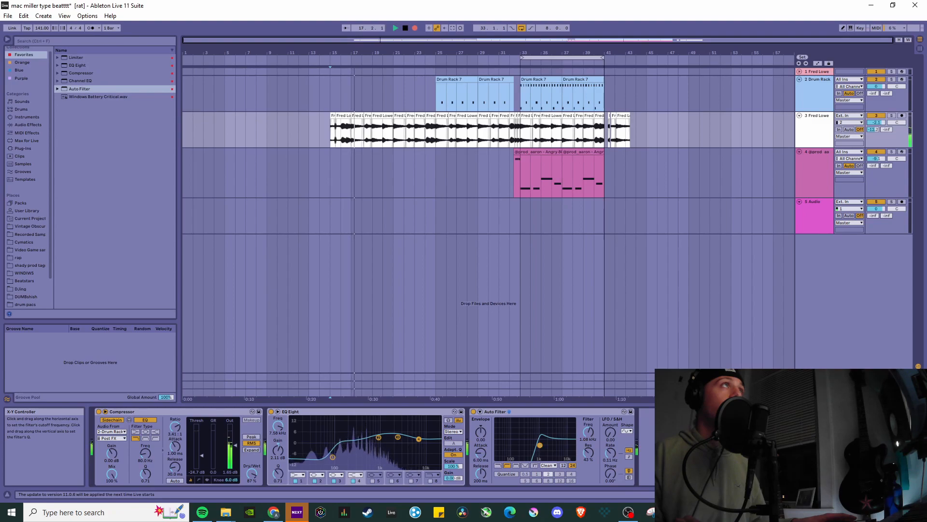
drag(540, 445, 516, 450)
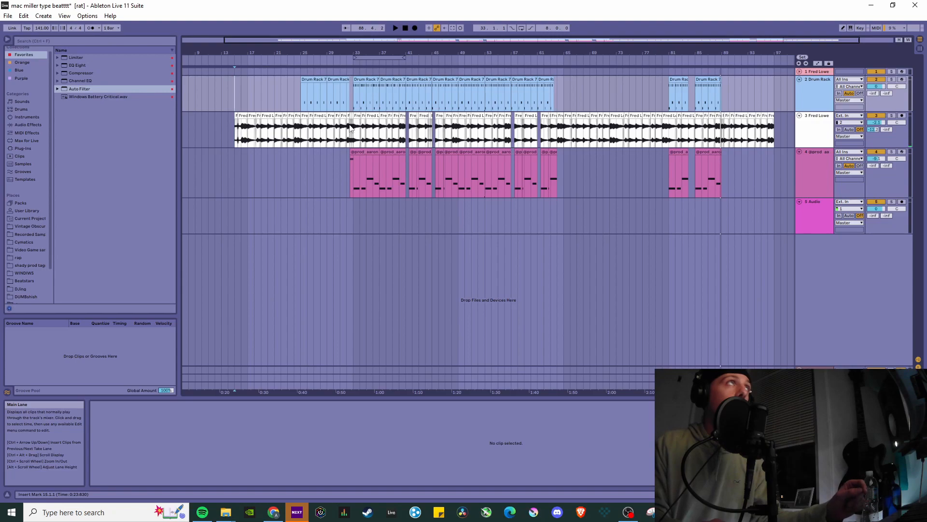
Step: Review the extended section of drums, sample chops and 808 from bar 33 to about bar 62, including the gaps between clips
drag(355, 88, 386, 133)
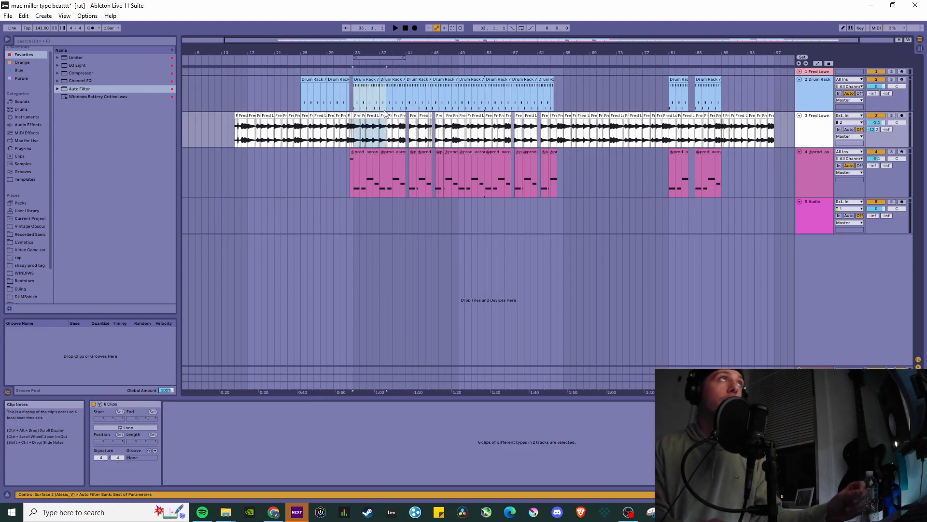
click(377, 98)
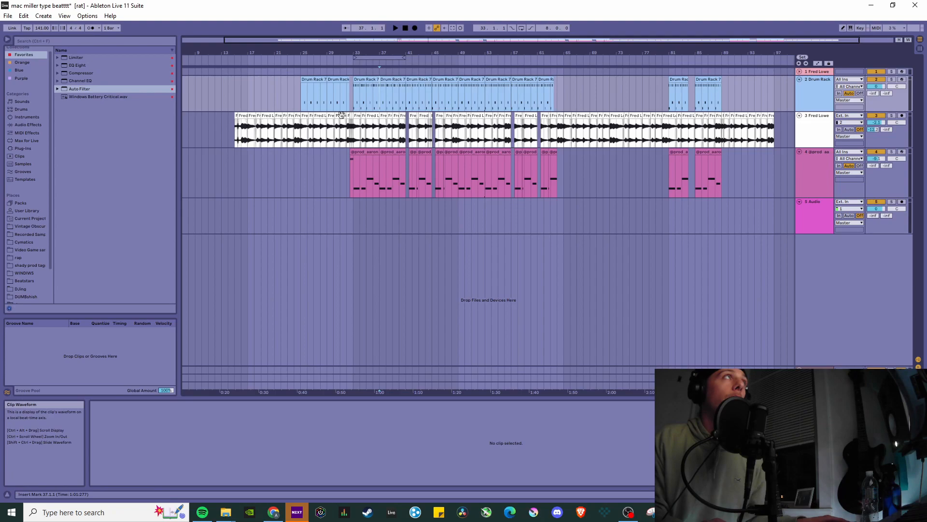
drag(355, 92, 548, 159)
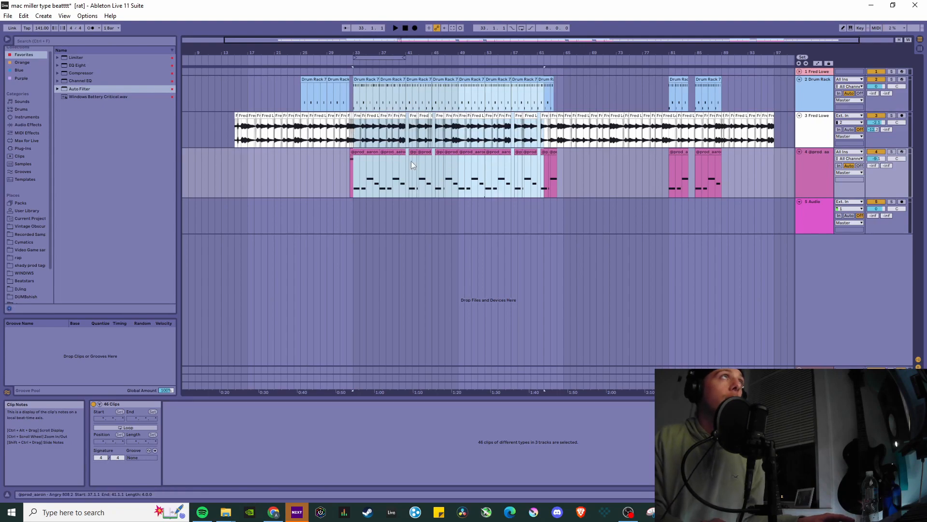
click(420, 211)
scroll(590, 131, right, 4)
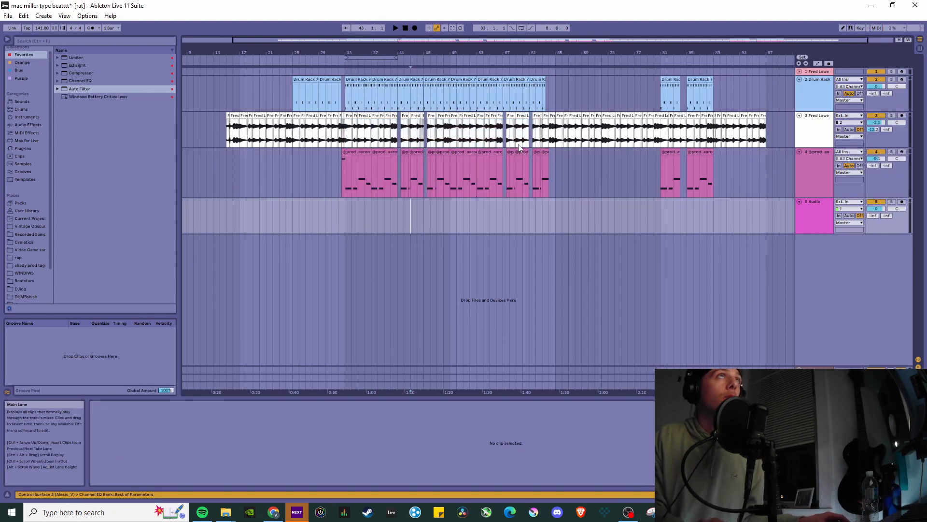
Step: Play the arrangement from bar 63 and examine how the drums and 808 drop out into the sample-only section
click(521, 96)
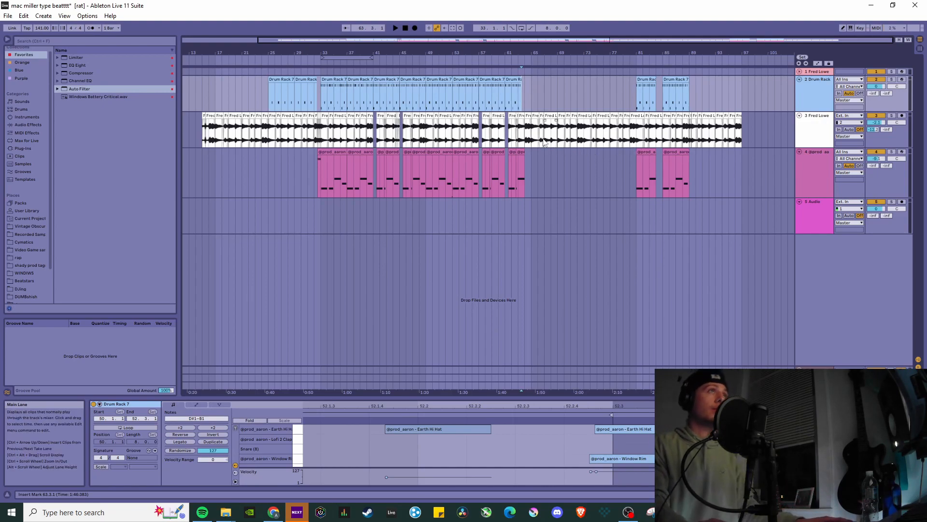
key(space)
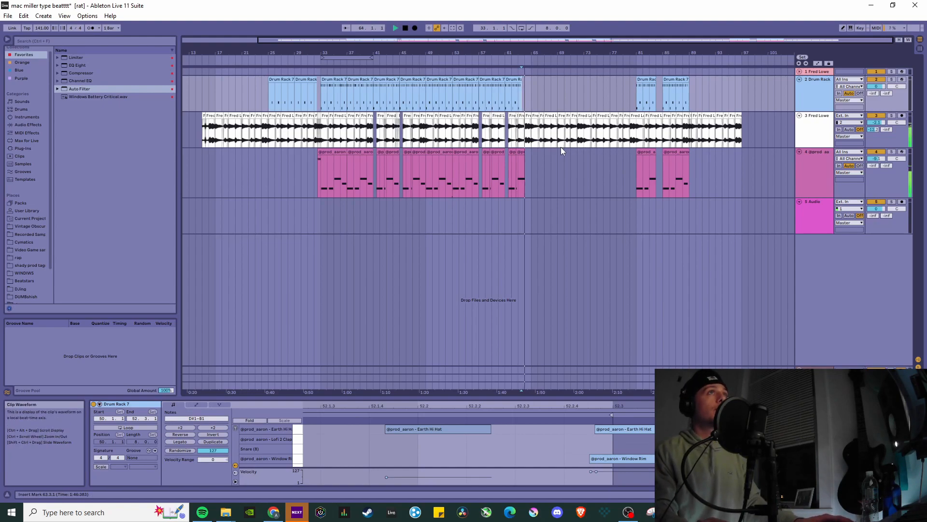
key(space)
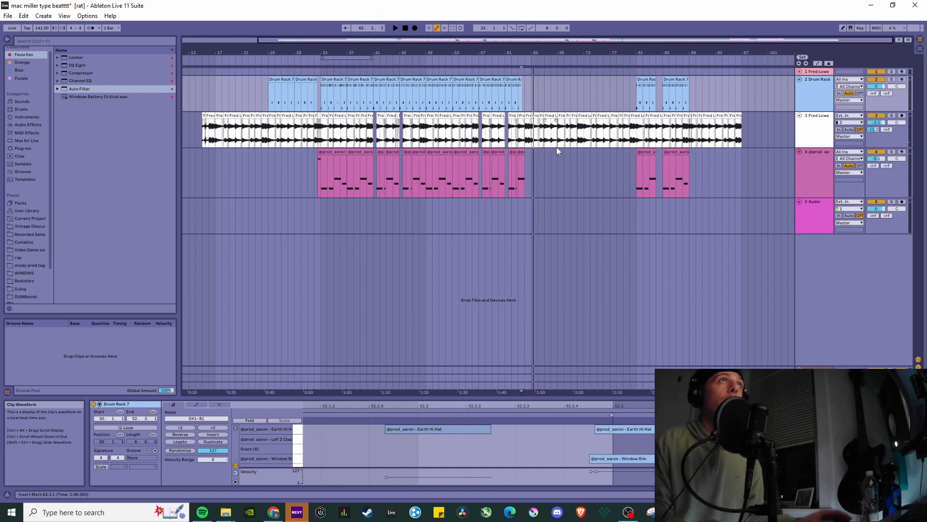